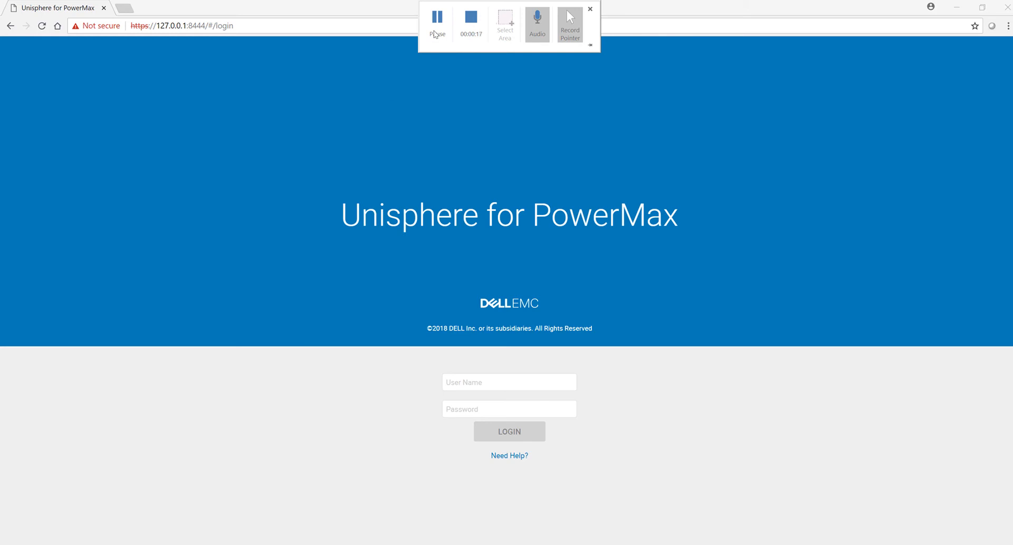
click(480, 385)
click(481, 386)
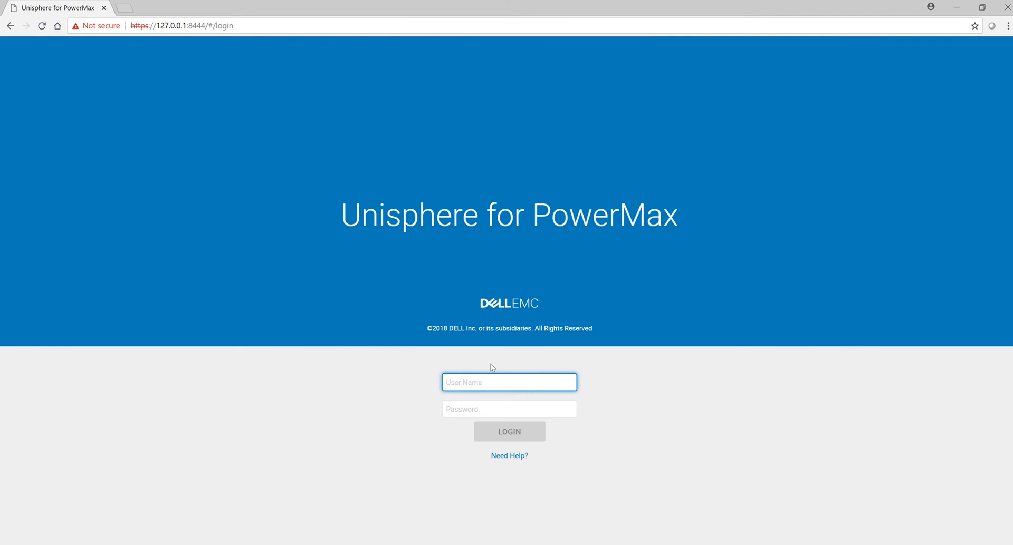
text(smc)
key(Tab)
text(smc)
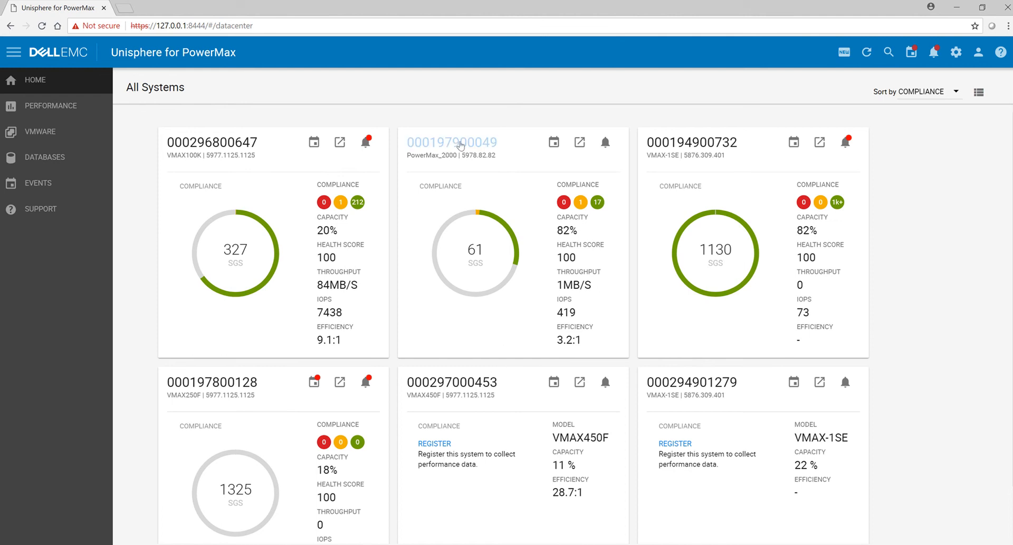
click(477, 144)
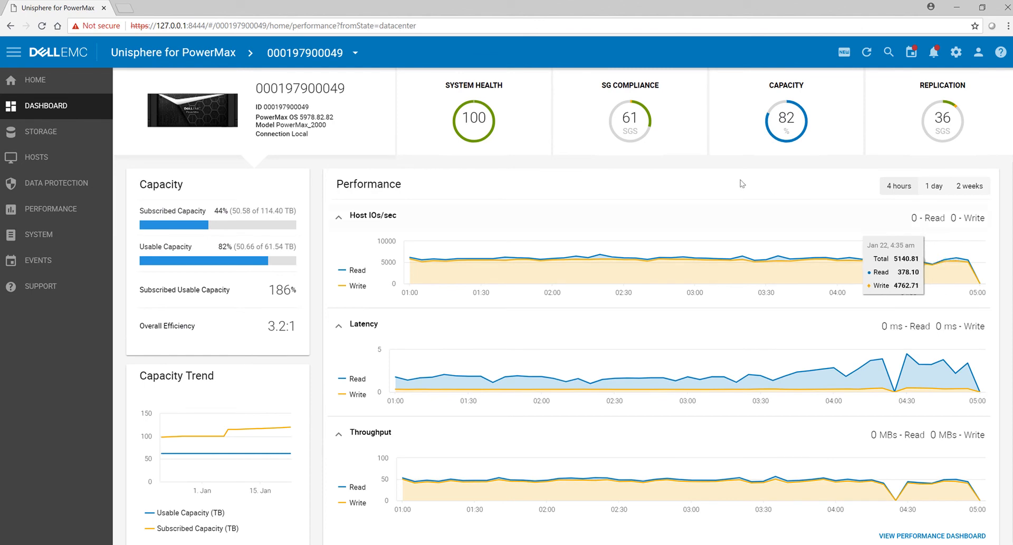
Step: Review the array's system health, storage group compliance, capacity and replication dashboards, and return to the performance overview
click(530, 121)
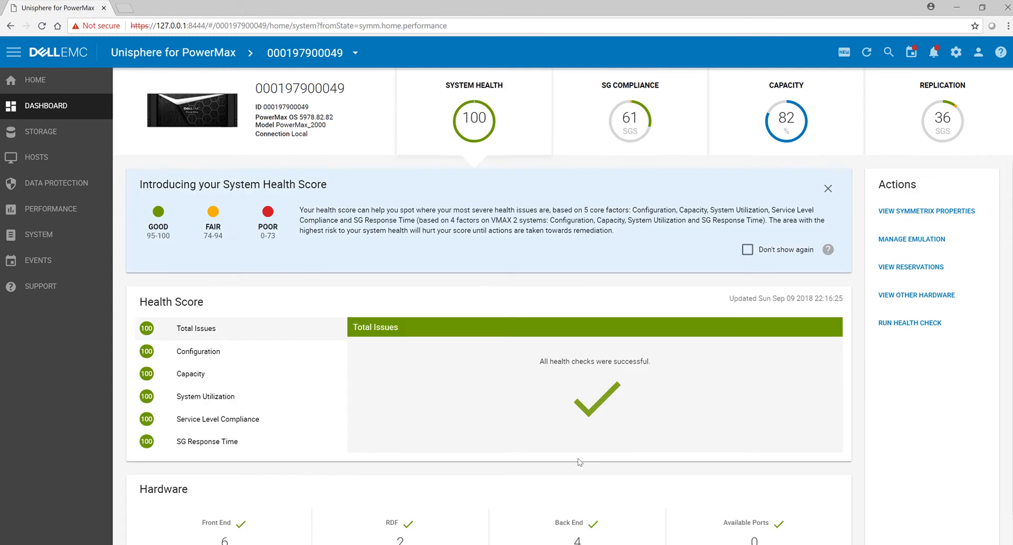
scroll(580, 462, down, 1)
scroll(580, 463, up, 1)
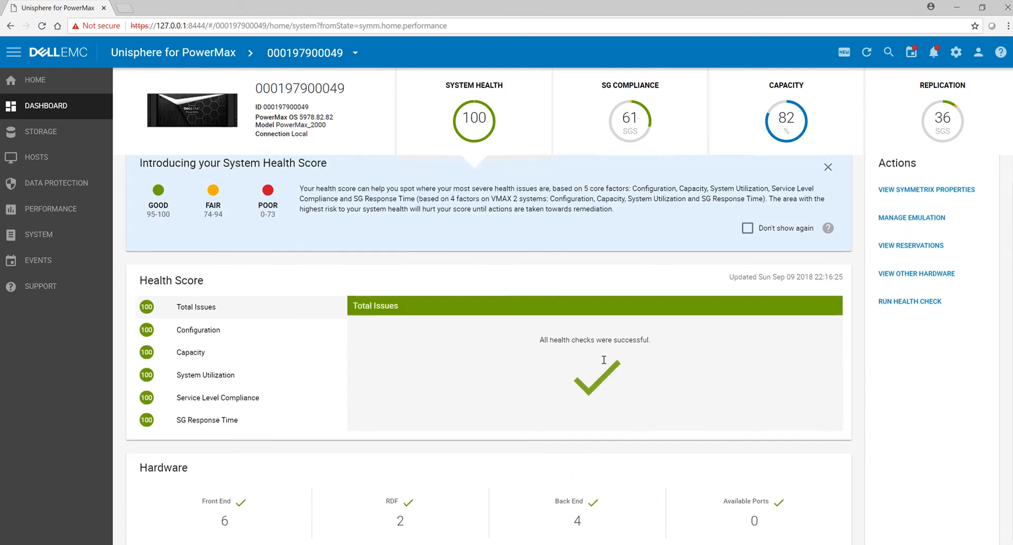
click(687, 118)
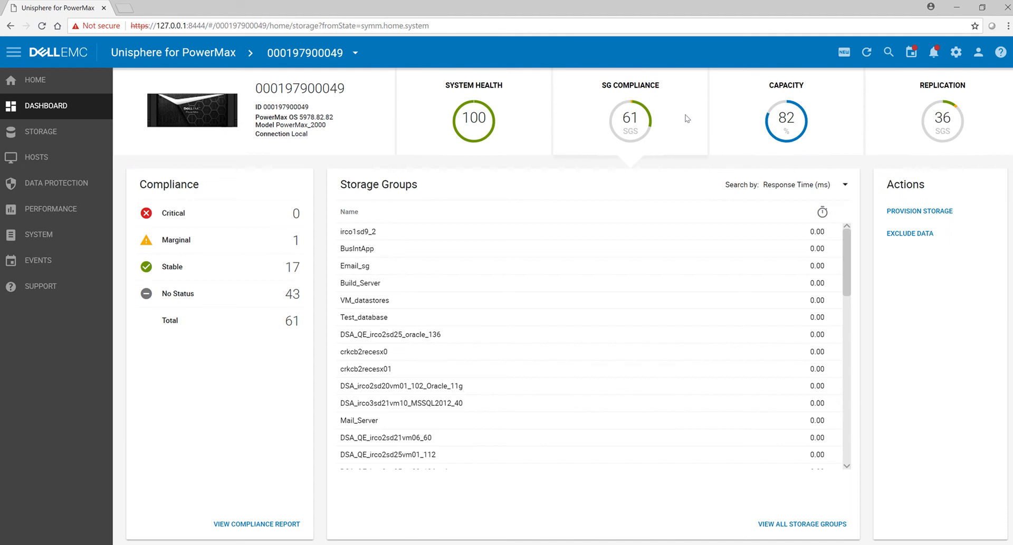
click(738, 103)
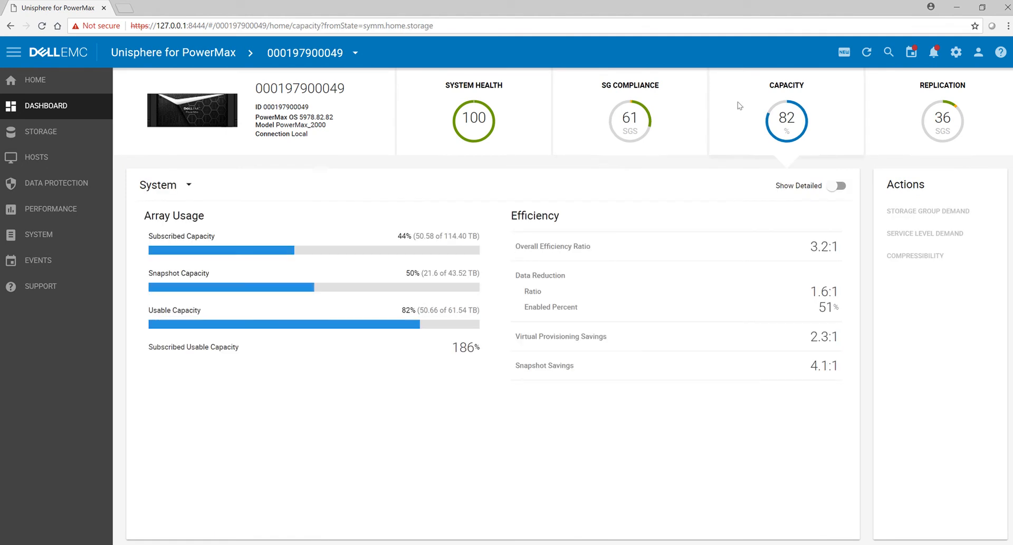
click(901, 103)
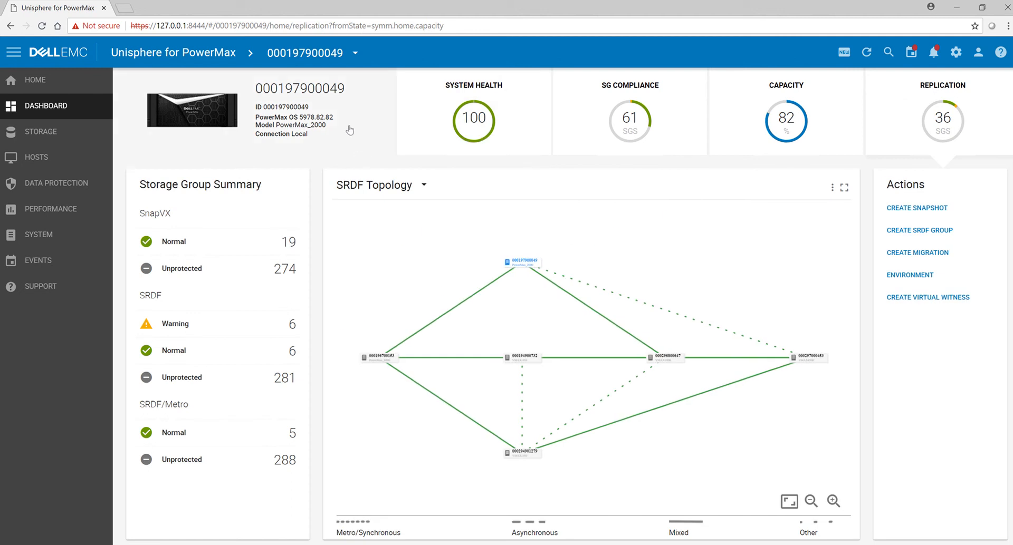
click(350, 129)
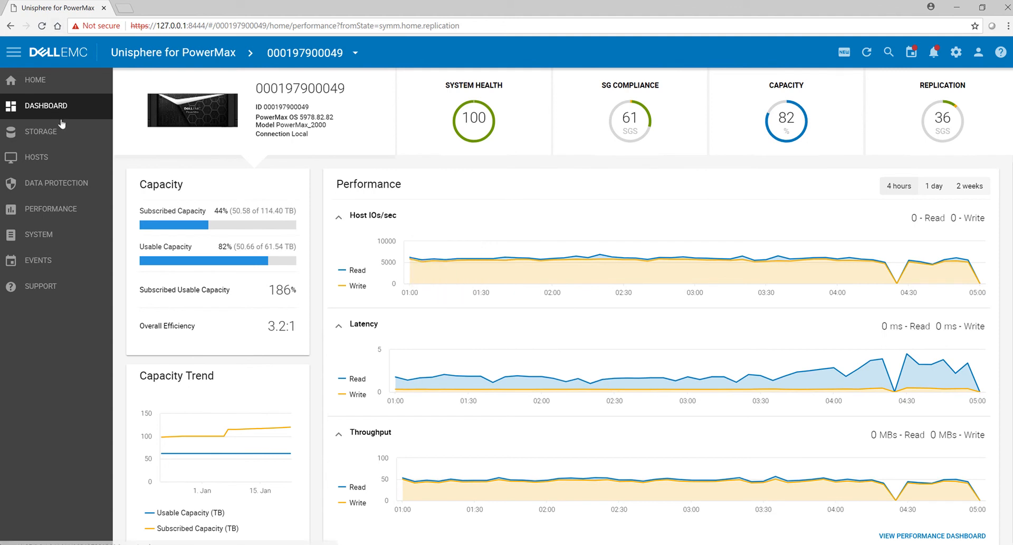
Step: Open the array's list of hosts and start a new Fibre host named ESX01
click(49, 160)
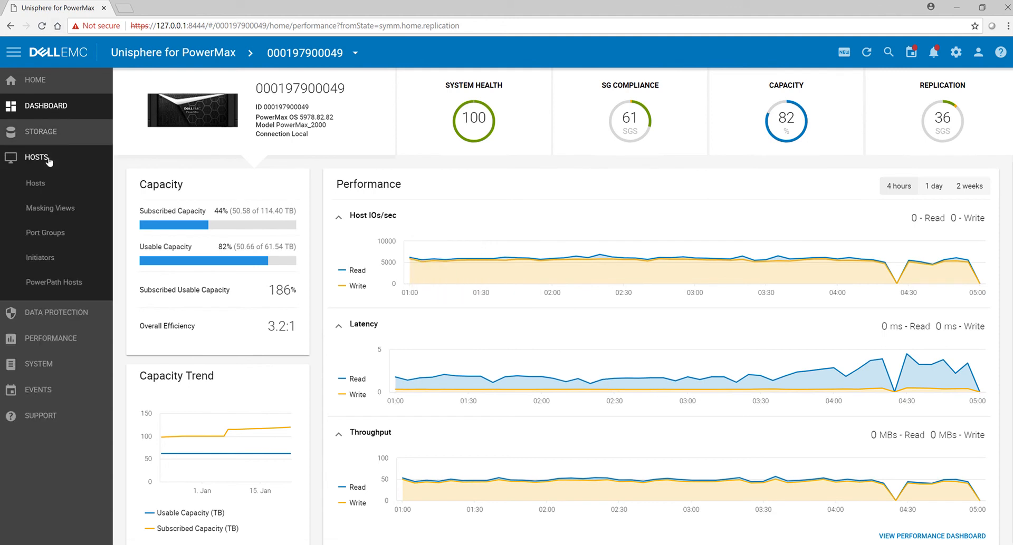
click(43, 184)
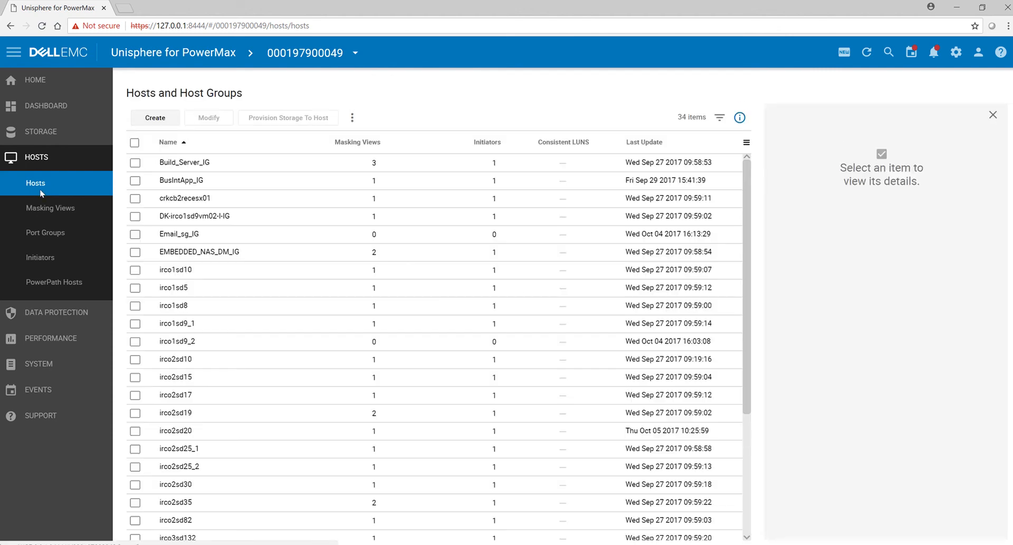
click(155, 119)
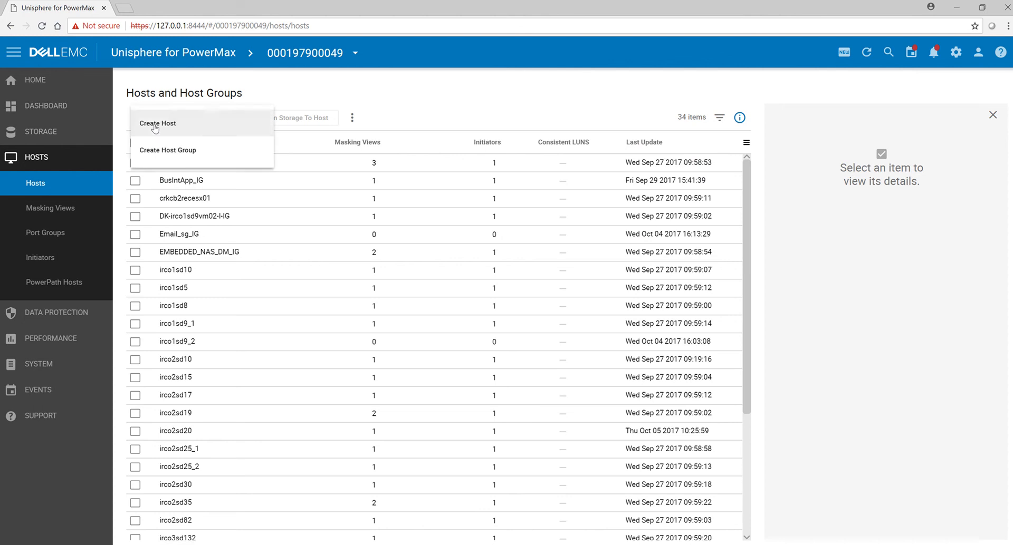
click(183, 124)
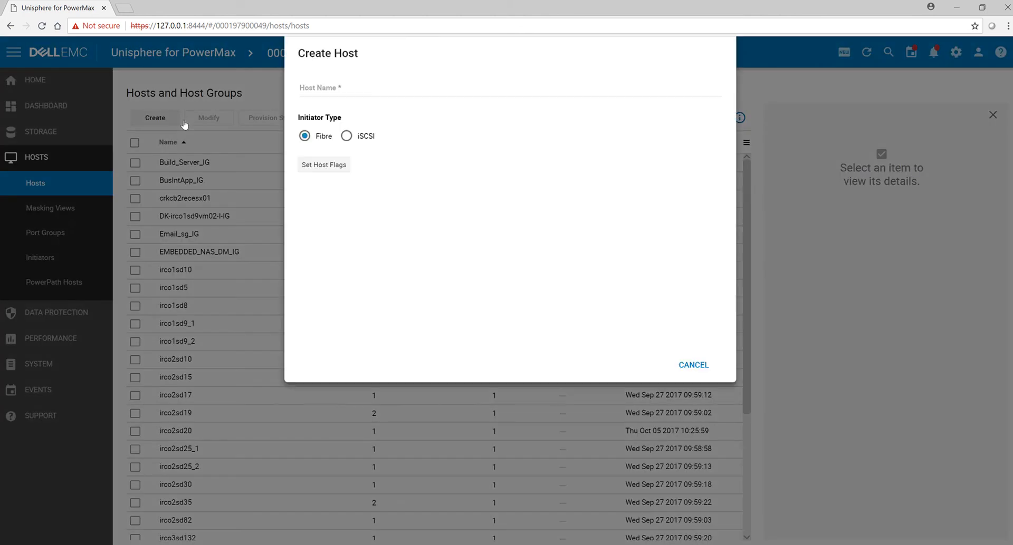
click(326, 169)
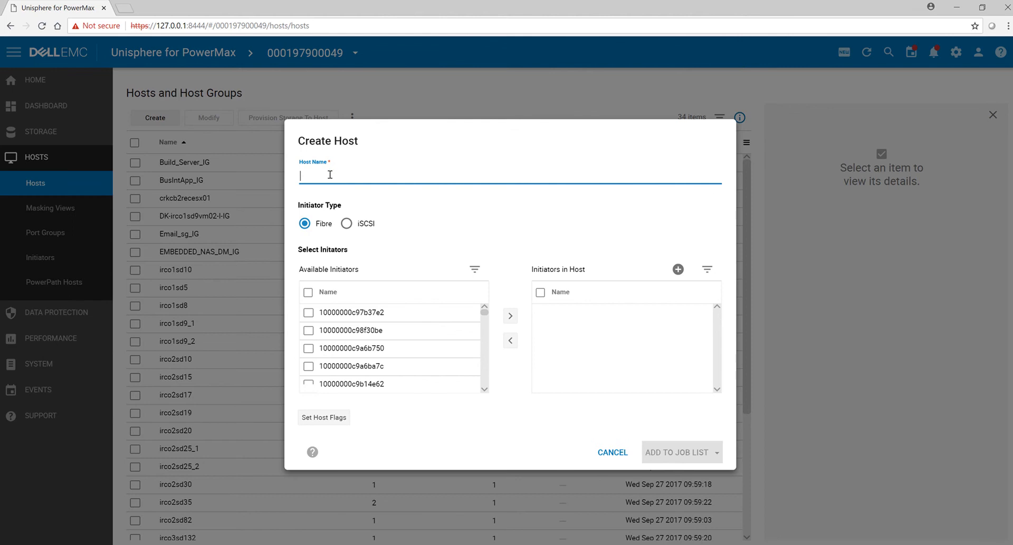
text(ESX01)
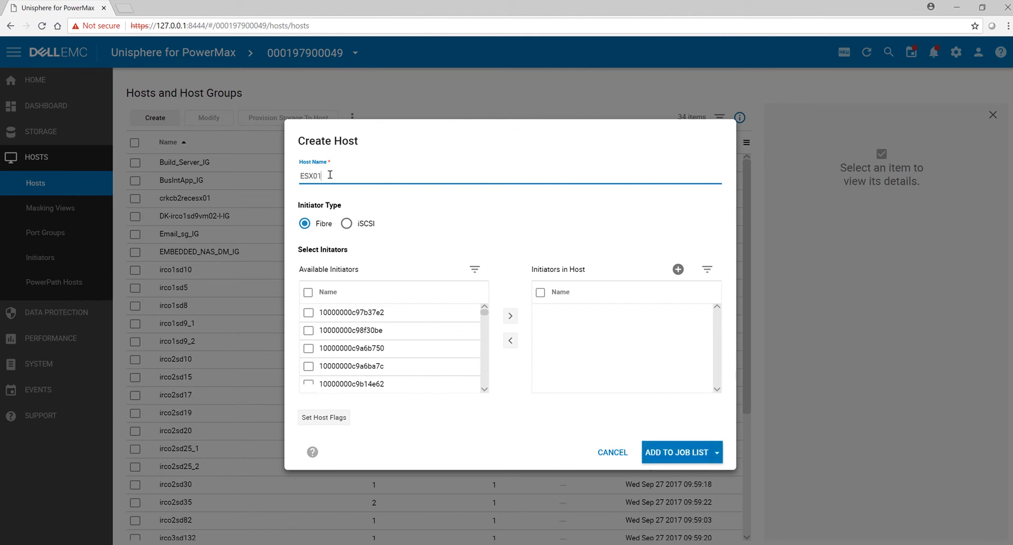
Step: Mark available initiators 10000000c97b37e2 and 10000000c98f30be and run the creation of host ESX01 immediately, showing its task details
click(308, 314)
click(309, 330)
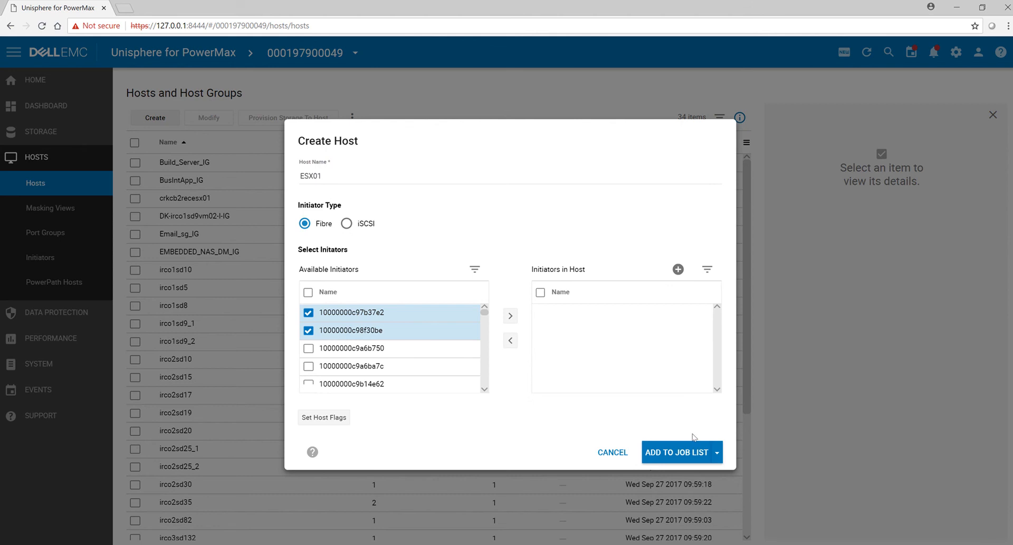
click(722, 453)
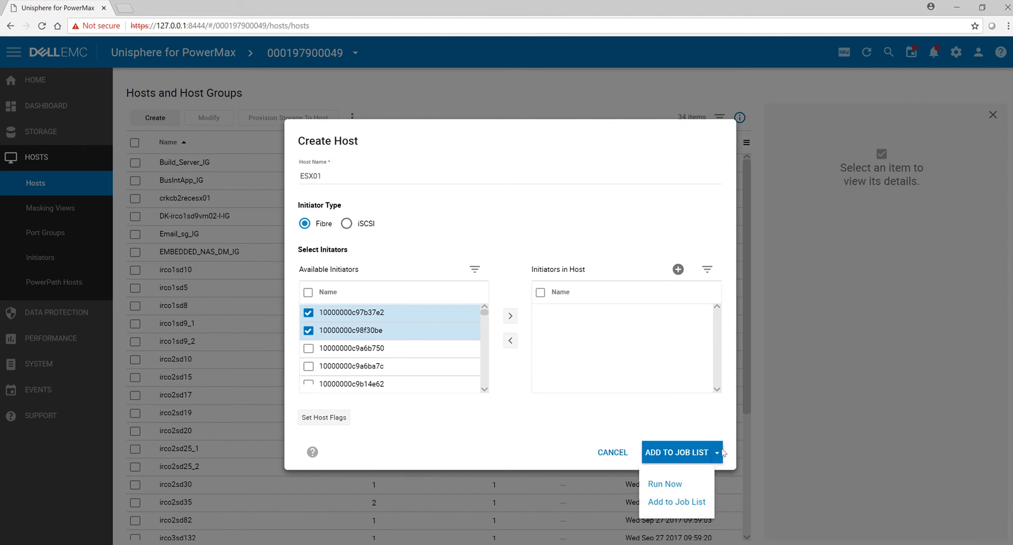
click(692, 485)
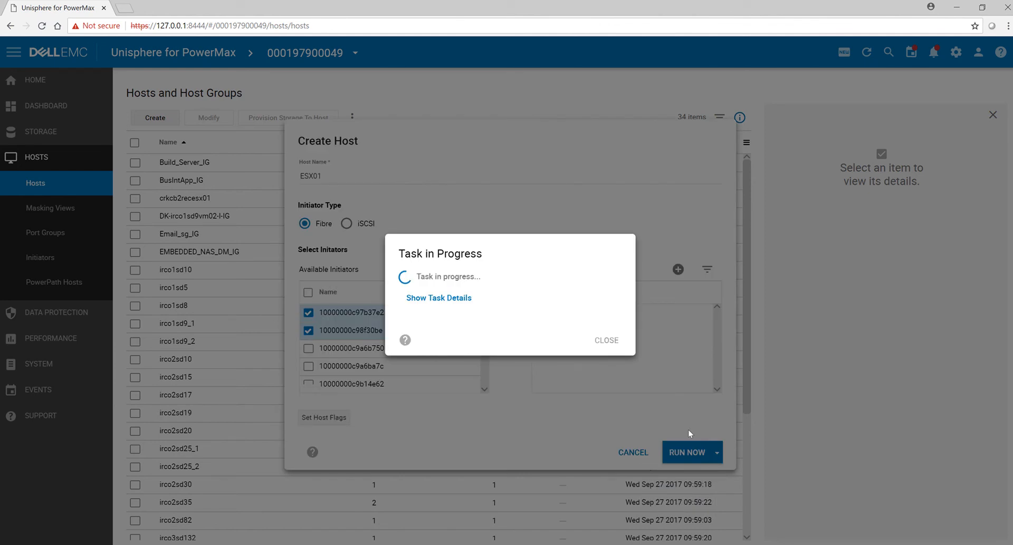
click(439, 298)
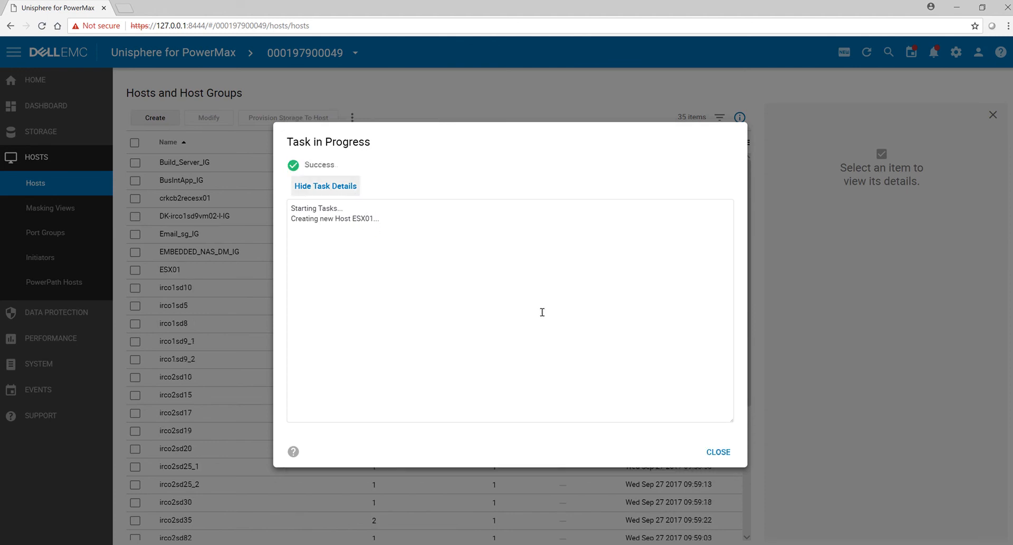
click(718, 452)
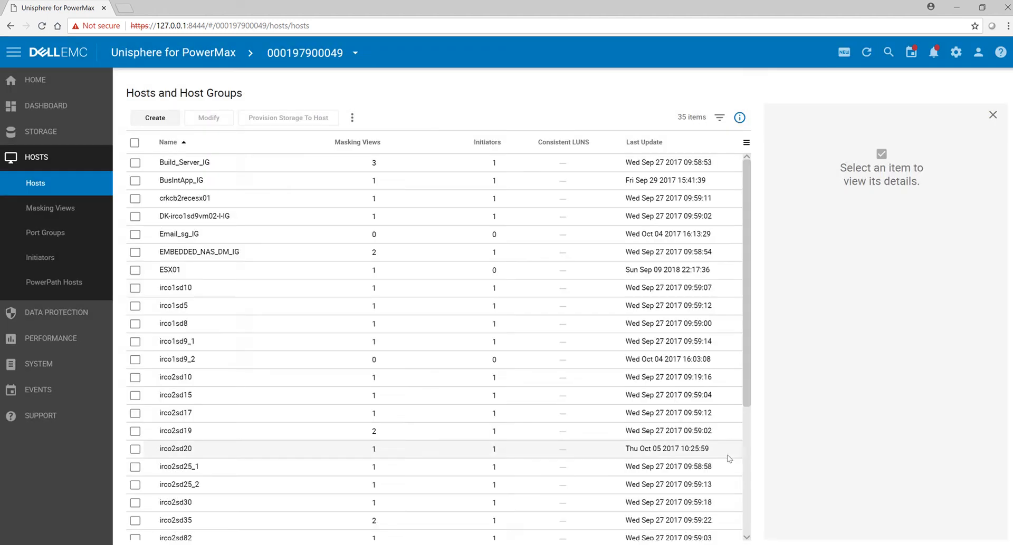
Step: Create a Fibre host named ESX02 containing initiators 10000000c9a6b750 and 10000000c9a6ba7c, running the task immediately
click(159, 122)
click(164, 125)
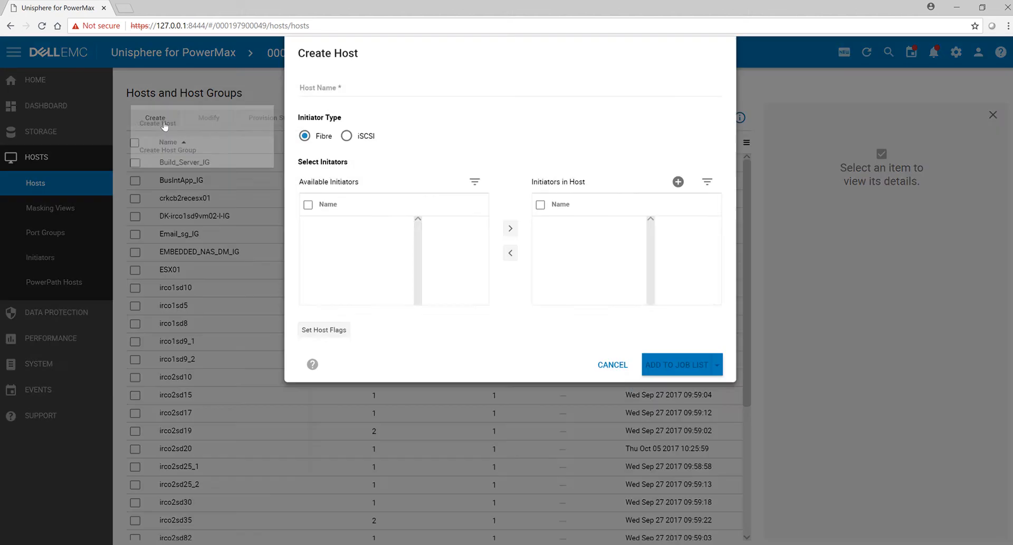
click(348, 168)
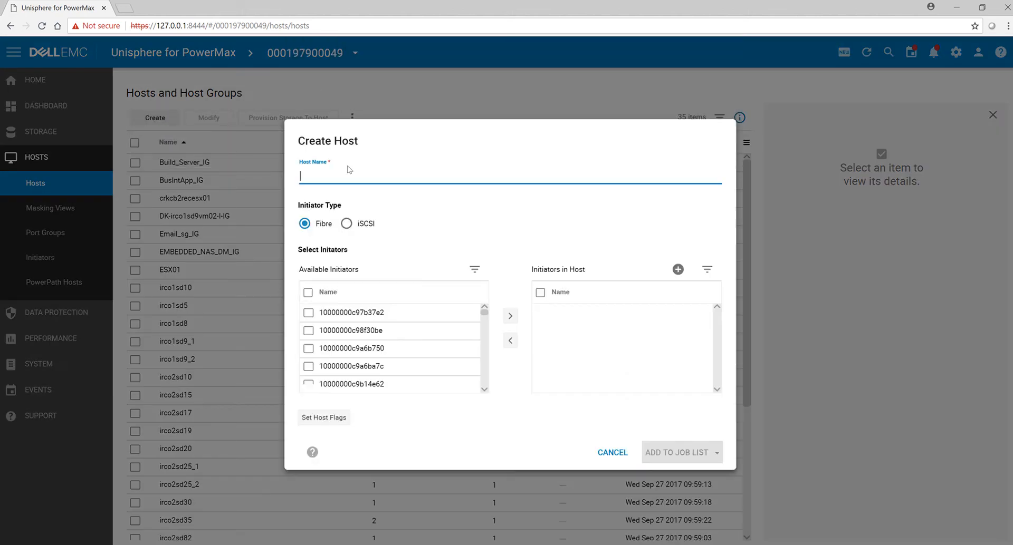
text(ESX02)
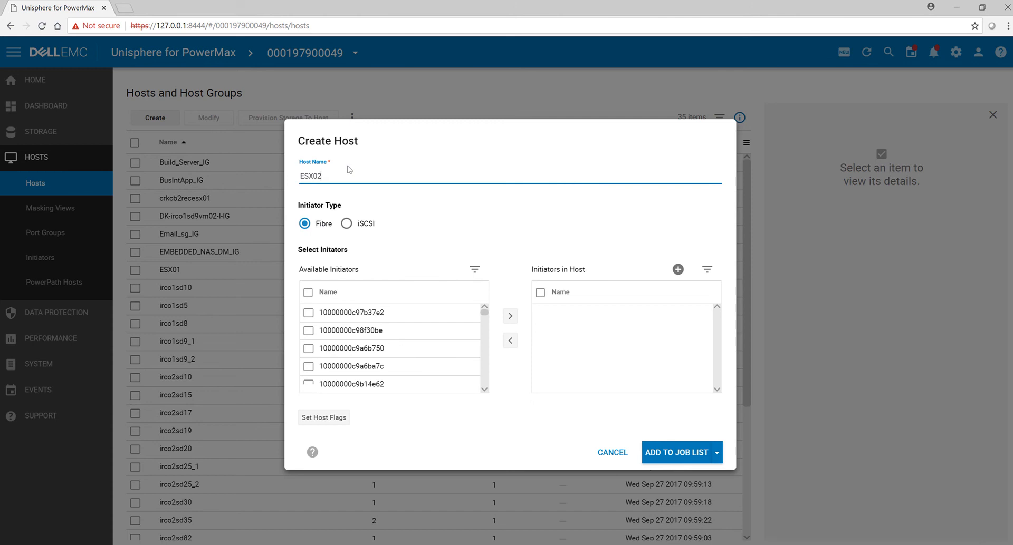
click(308, 349)
click(320, 371)
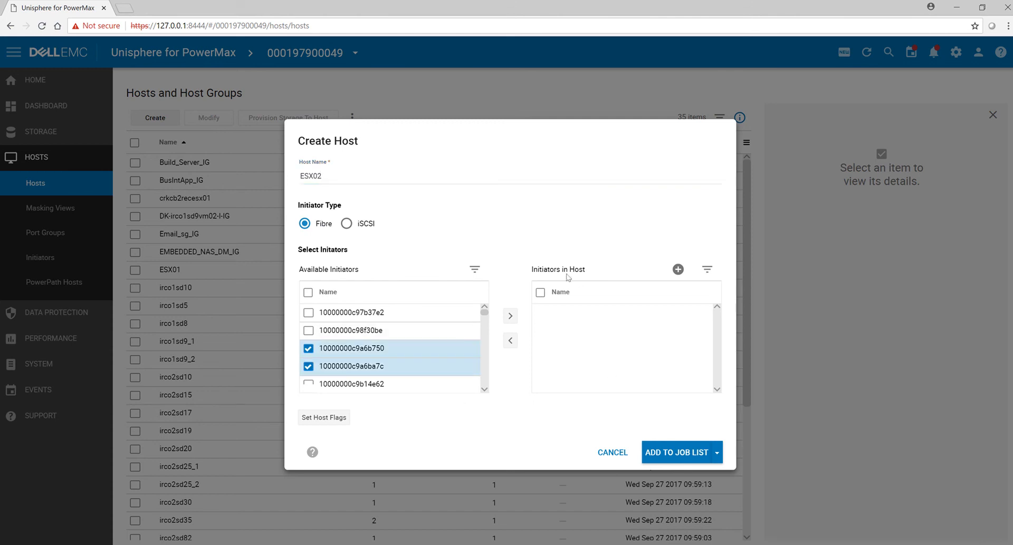
click(510, 315)
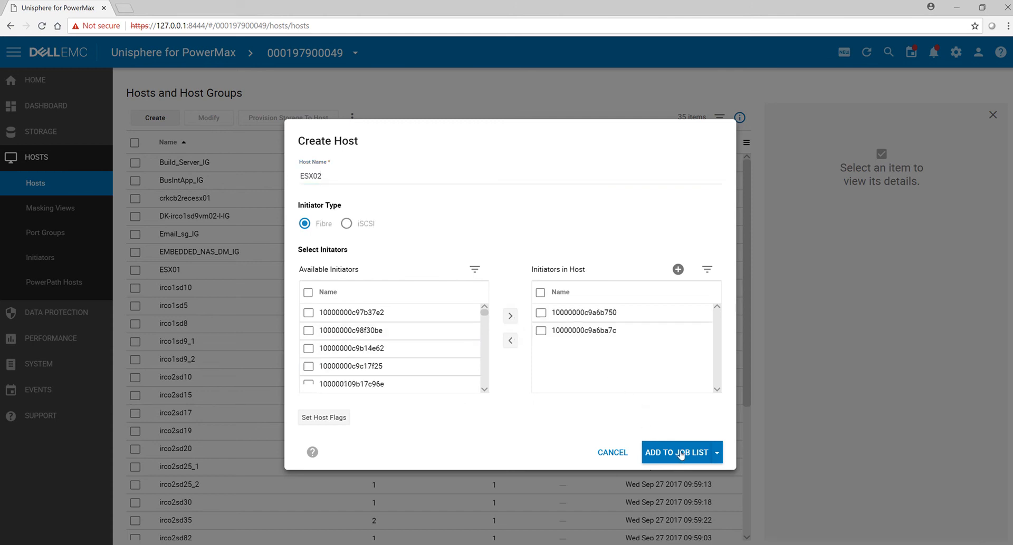
click(717, 455)
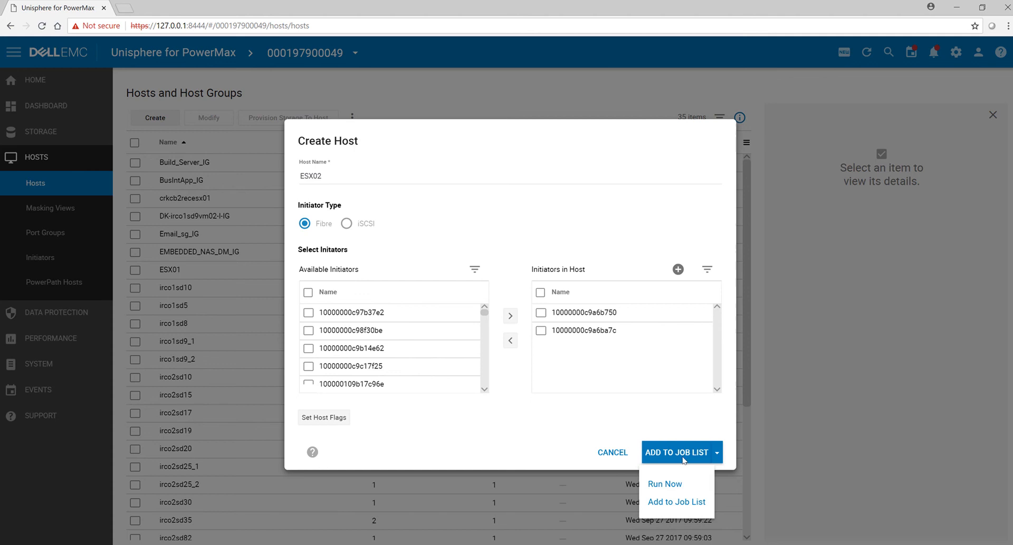
click(680, 486)
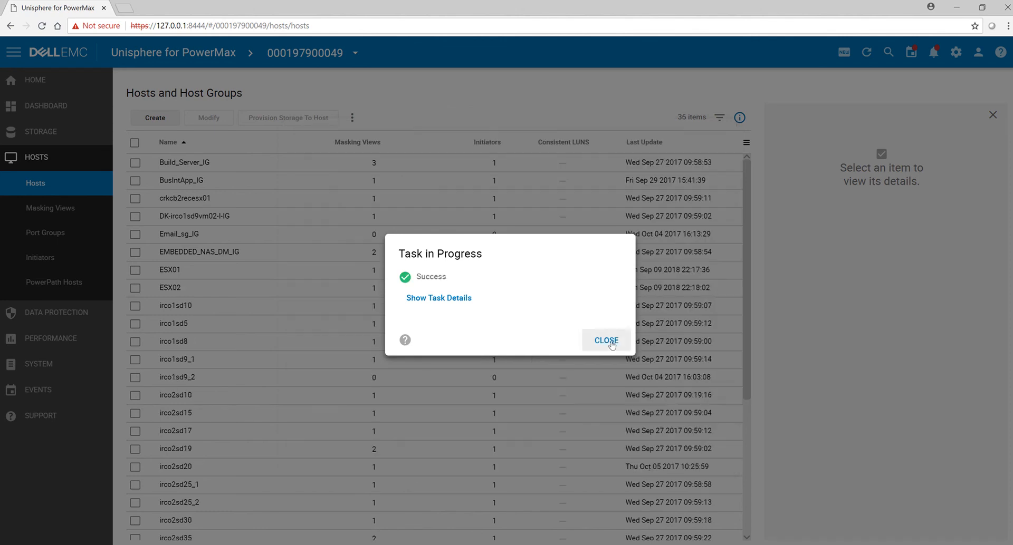
click(608, 341)
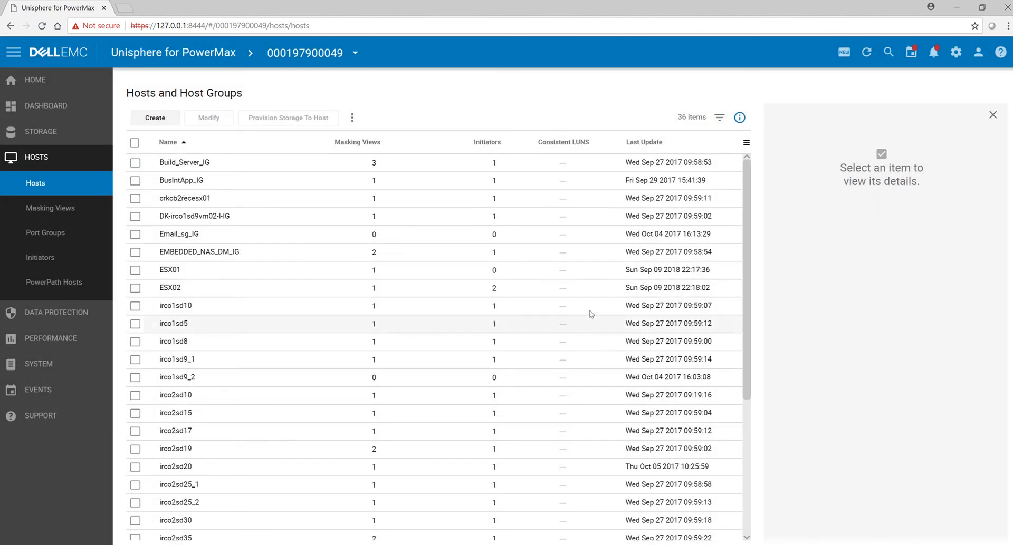
Step: Start a new Fibre host group and add hosts ESX01 and ESX02 to it
click(161, 118)
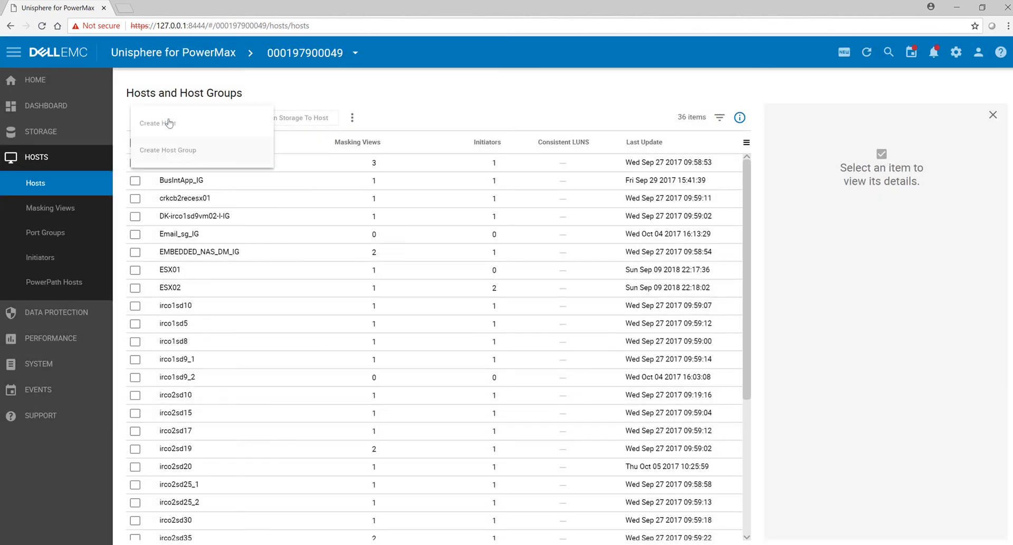
click(182, 153)
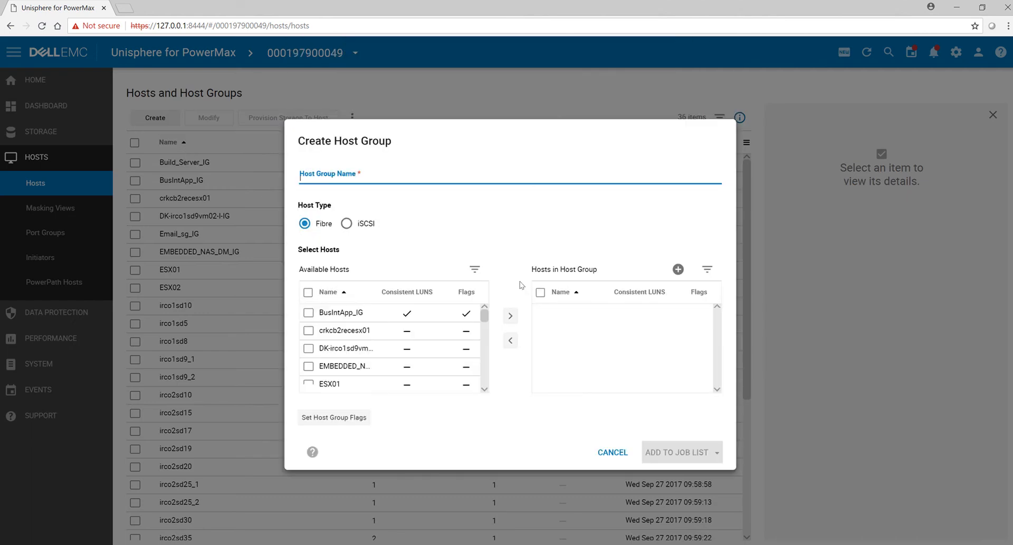
drag(486, 319, 486, 321)
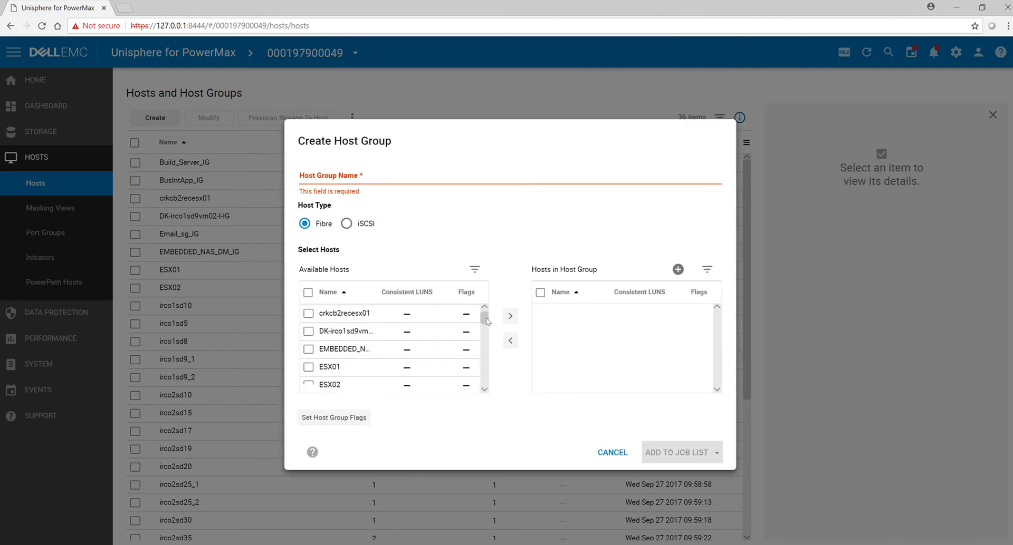
click(309, 368)
click(309, 386)
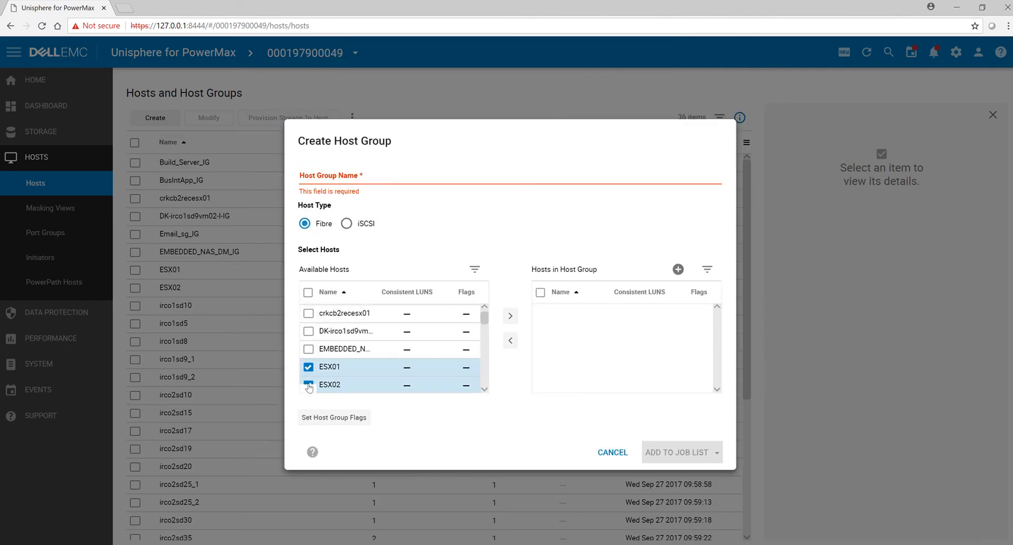
scroll(484, 388, down, 2)
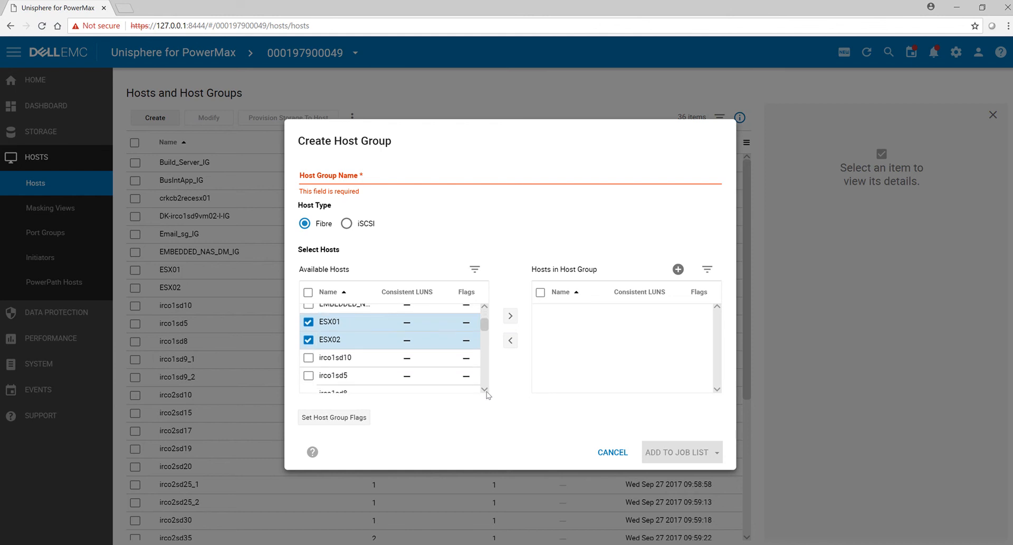
click(511, 318)
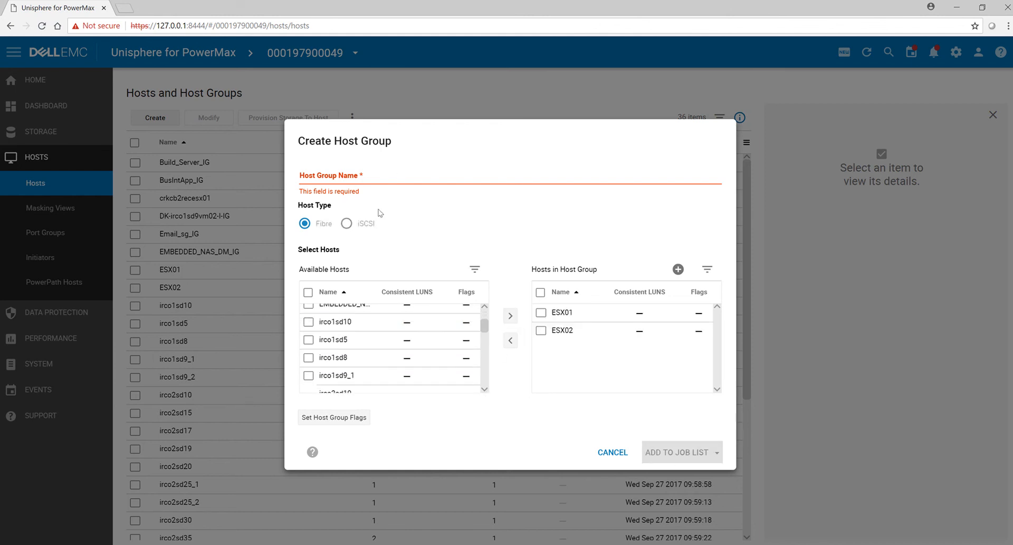
Step: Name the host group ESX_HG and run its creation immediately, closing the task dialog when it finishes
click(377, 177)
text(ESX_HG)
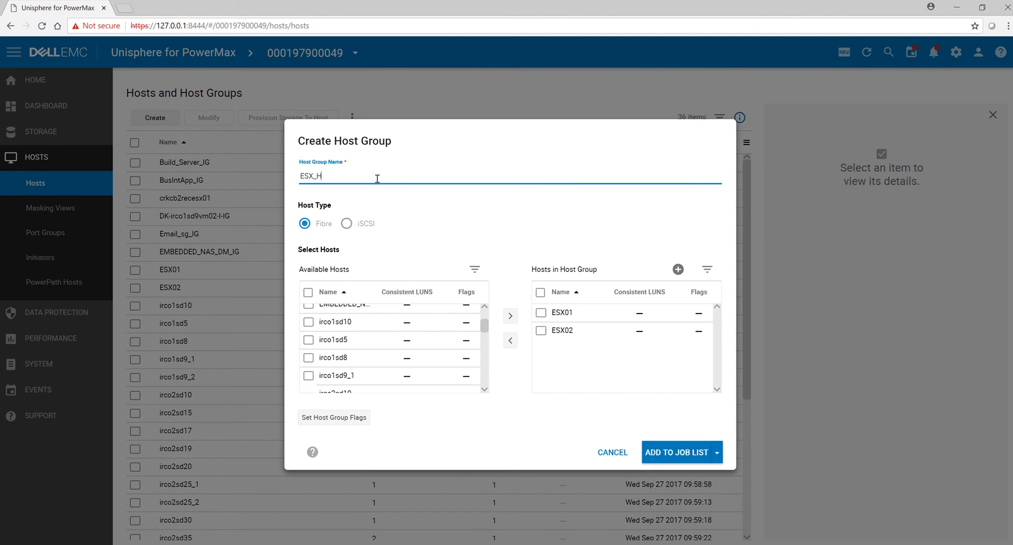
click(718, 454)
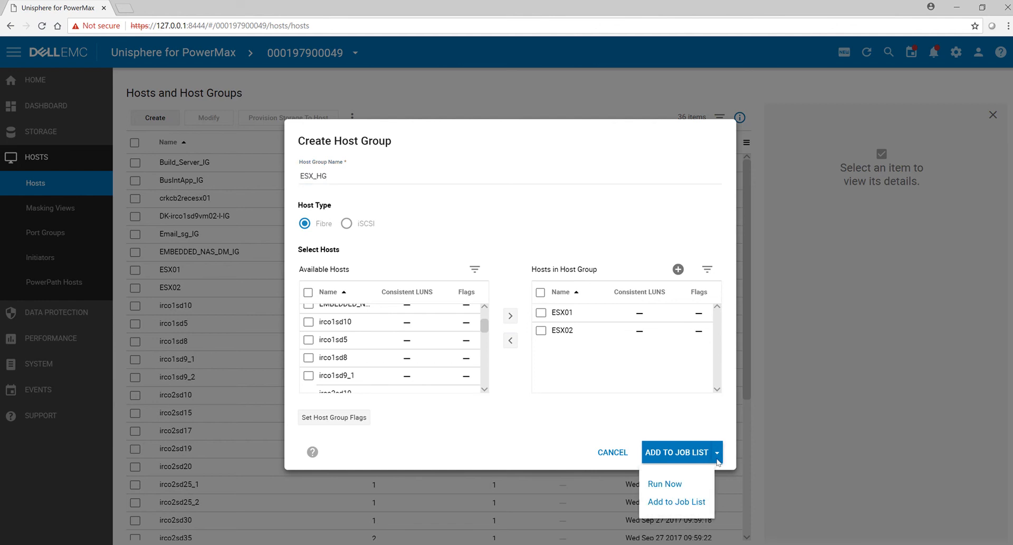
click(686, 491)
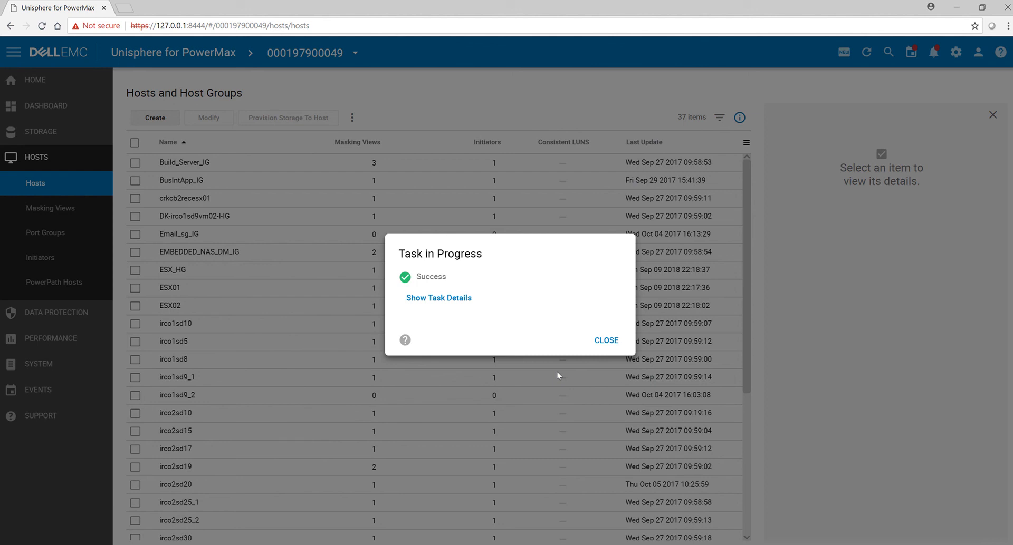
click(614, 344)
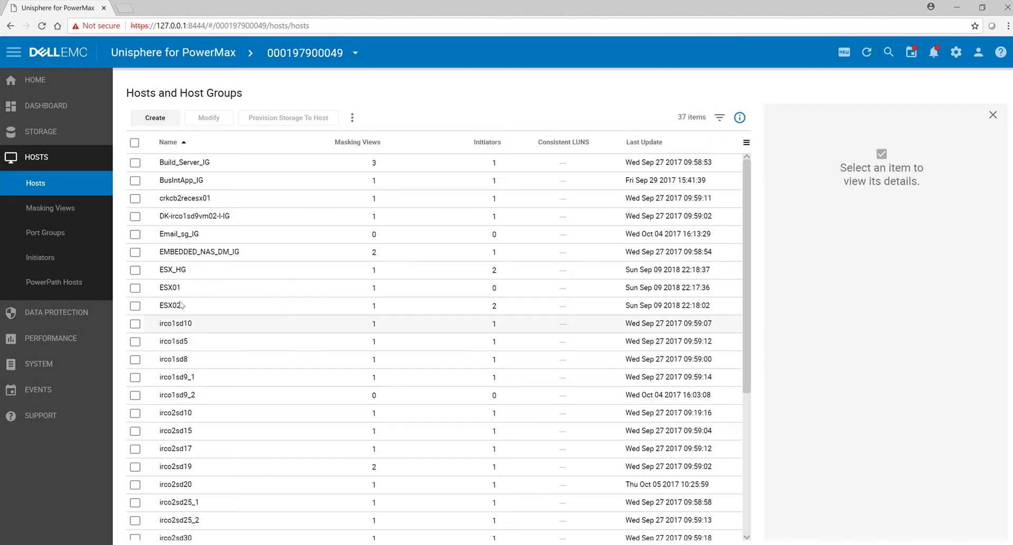
Step: Provision storage to ESX_HG with storage group ESX_SG01, Diamond service level, four 250 GB volumes and the proposed new port group ESX_SG01_PG
click(136, 270)
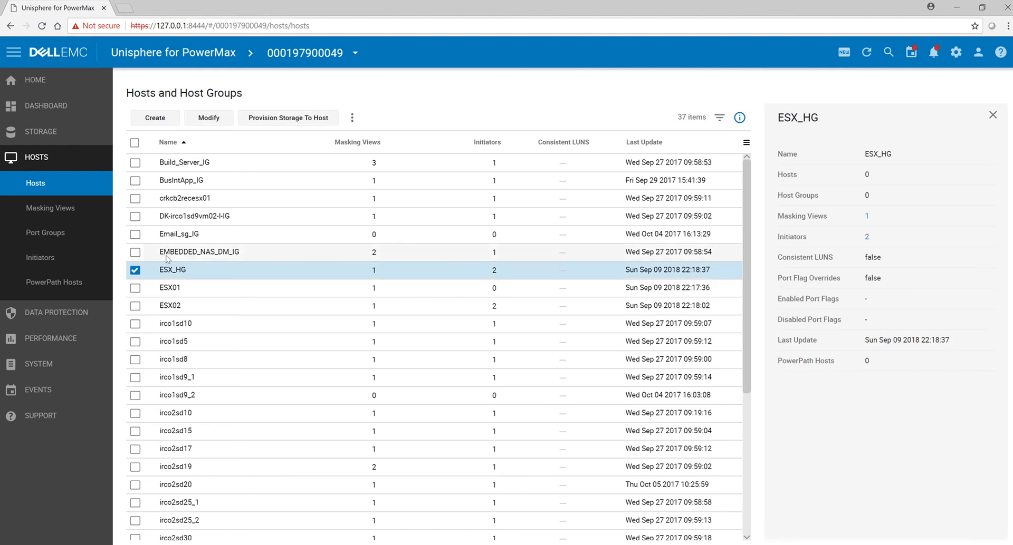
click(279, 120)
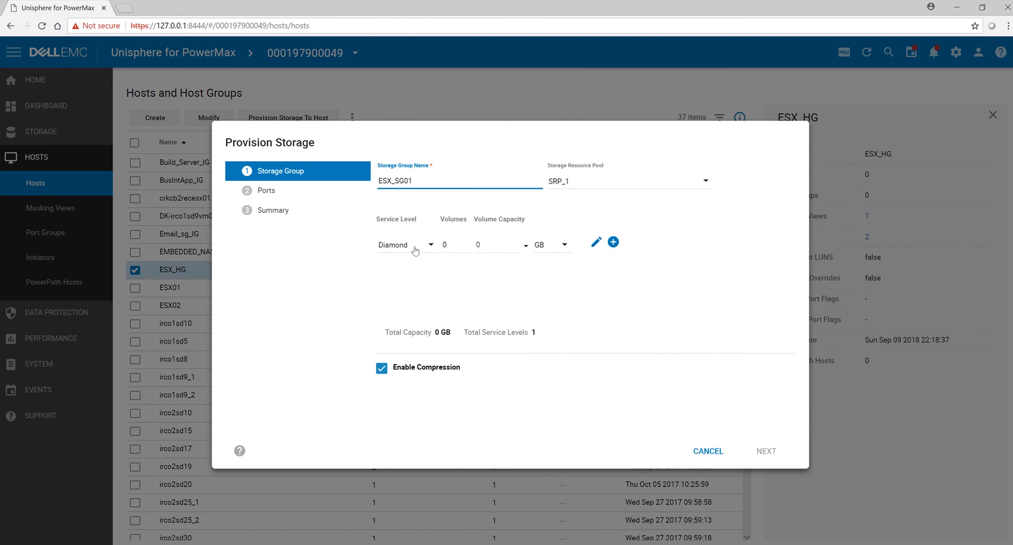
click(428, 251)
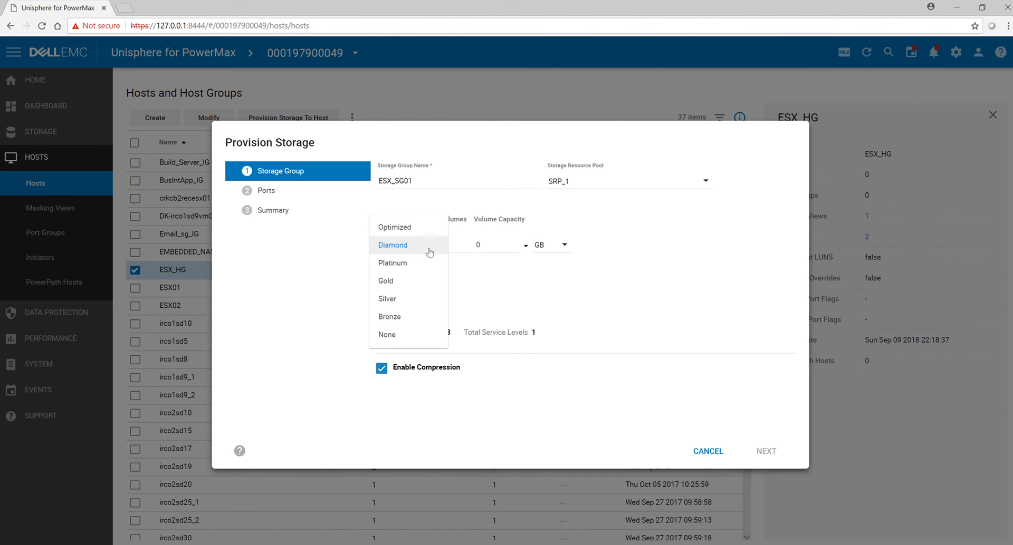
click(430, 246)
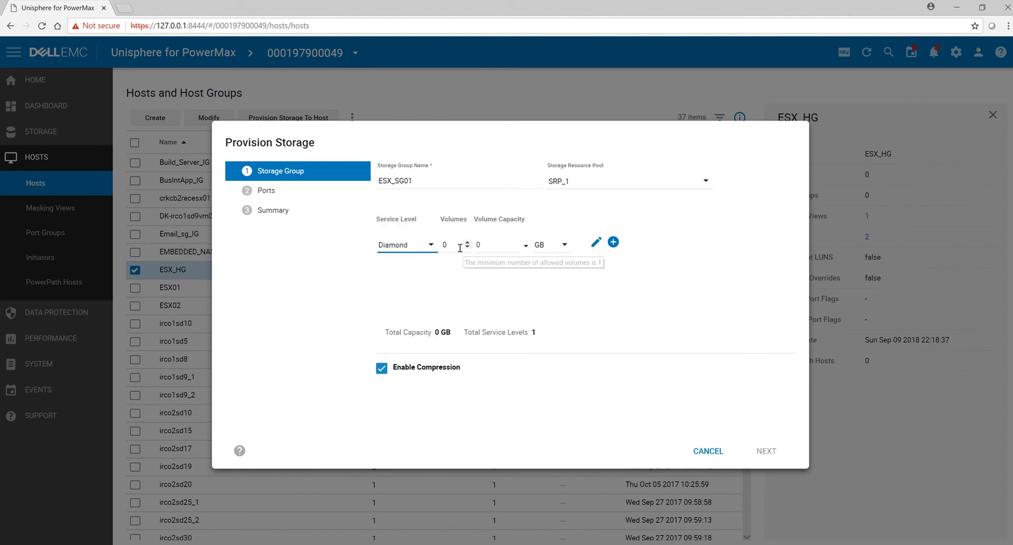
double_click(455, 249)
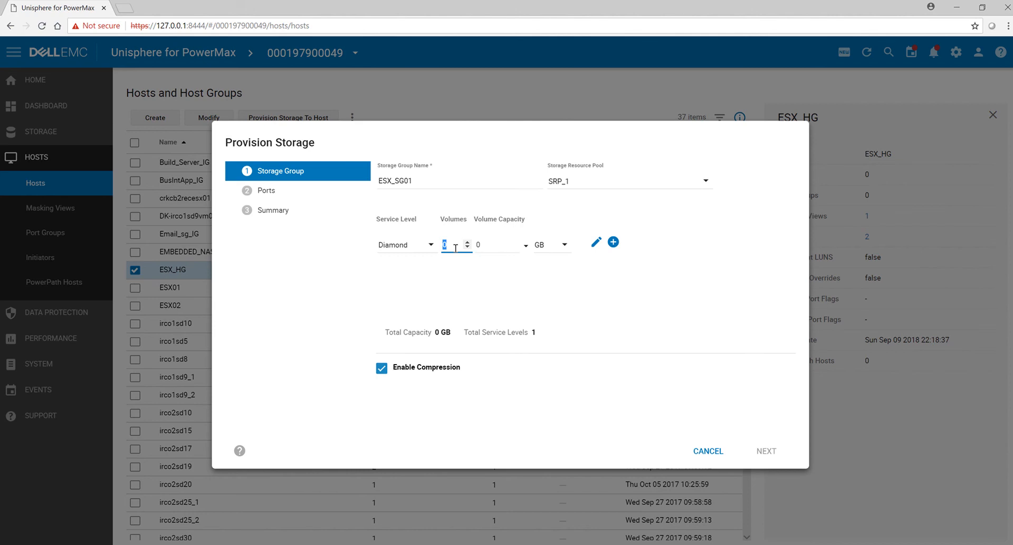
text(4)
click(496, 251)
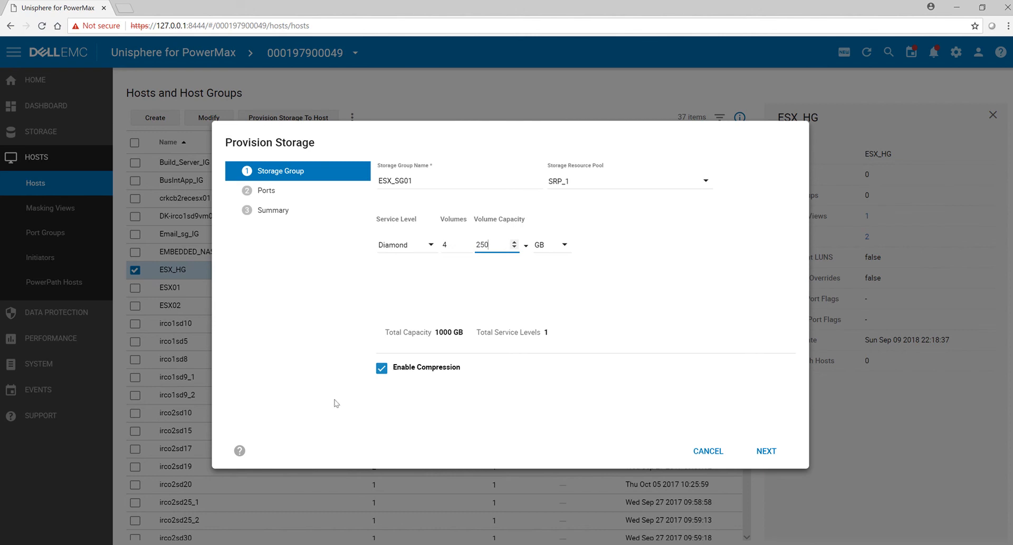
click(775, 453)
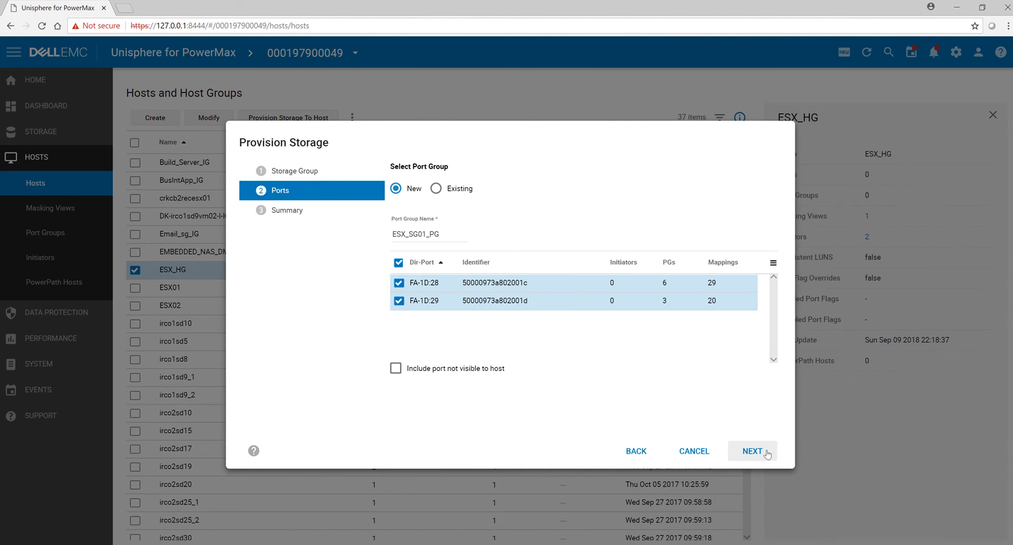
click(766, 453)
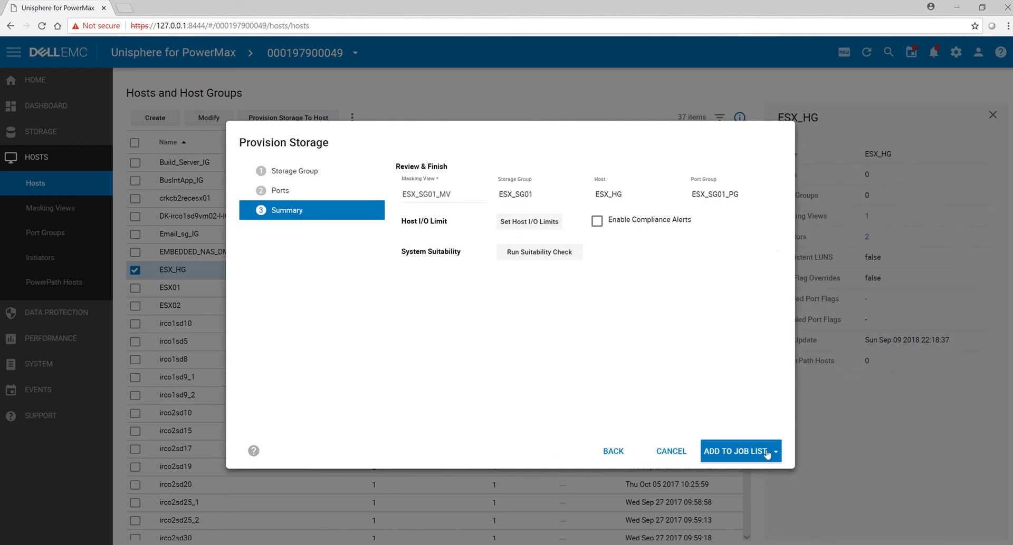
Step: Enable compliance alerts for the new storage group and run the system suitability check
click(597, 223)
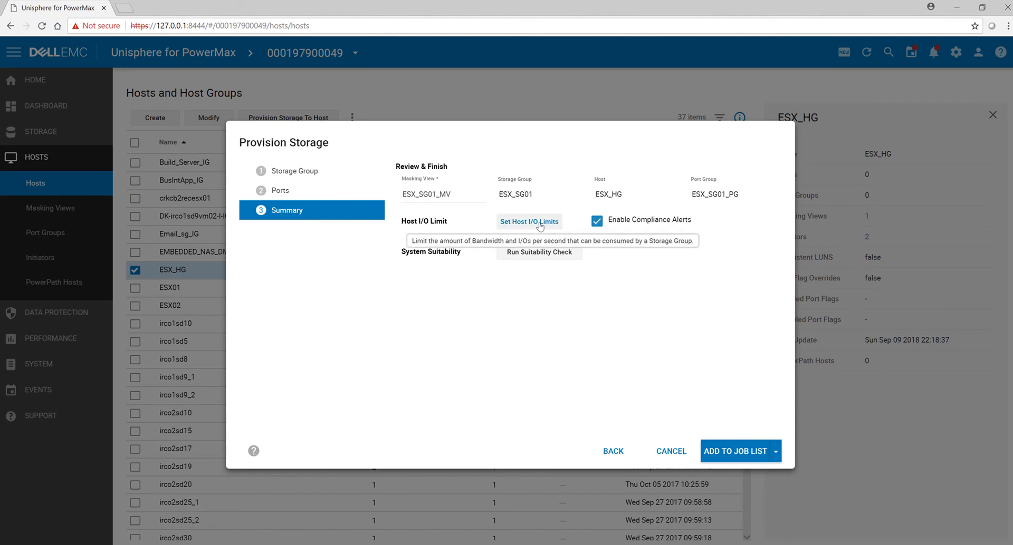
click(556, 258)
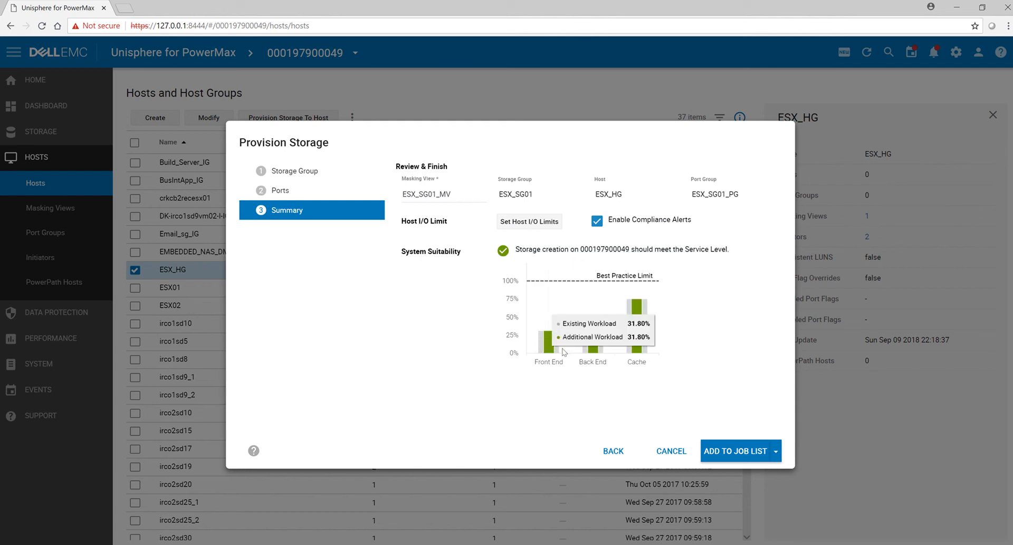
mouse_move(583, 352)
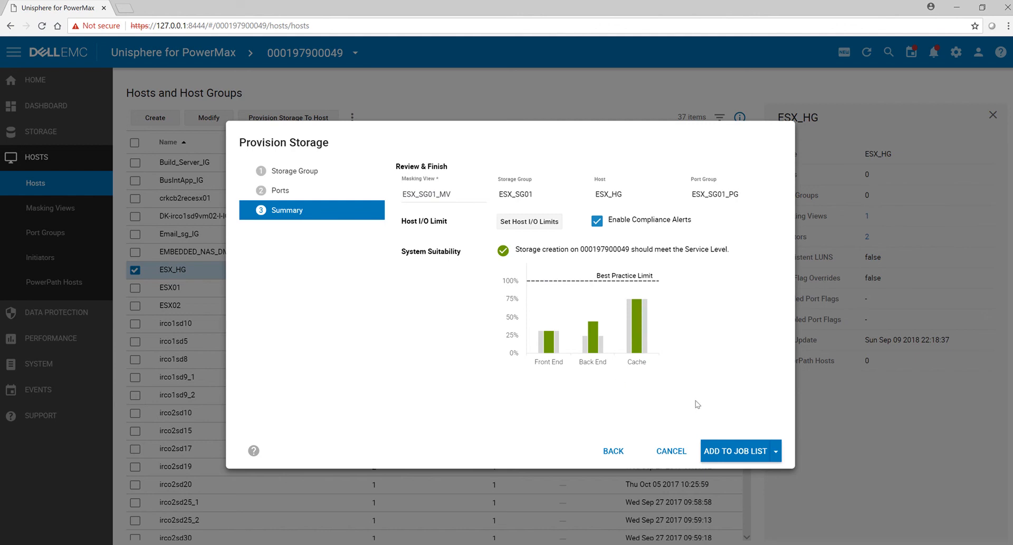
Step: Run the storage provisioning for ESX_HG immediately, show its task details and close the task dialog when it finishes
click(776, 453)
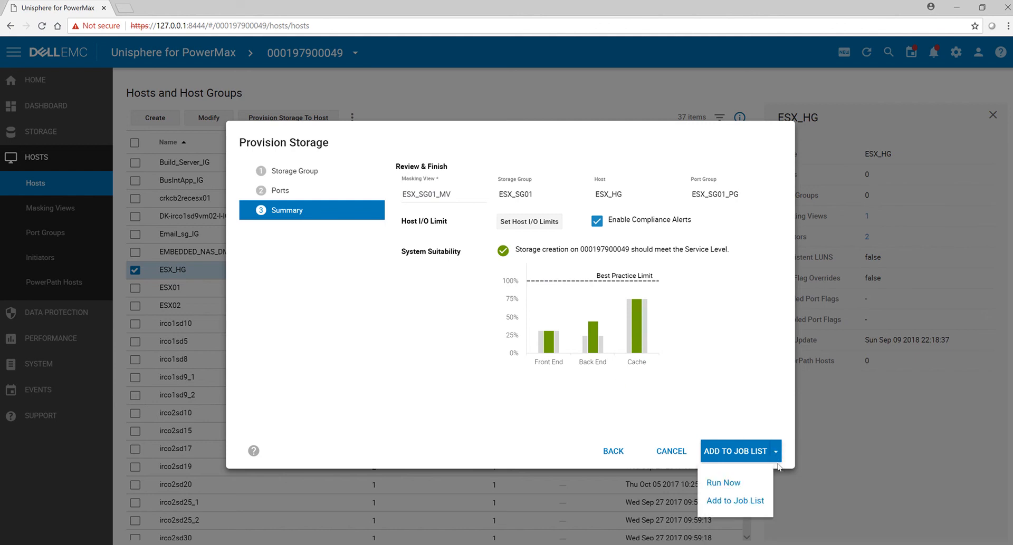
click(742, 486)
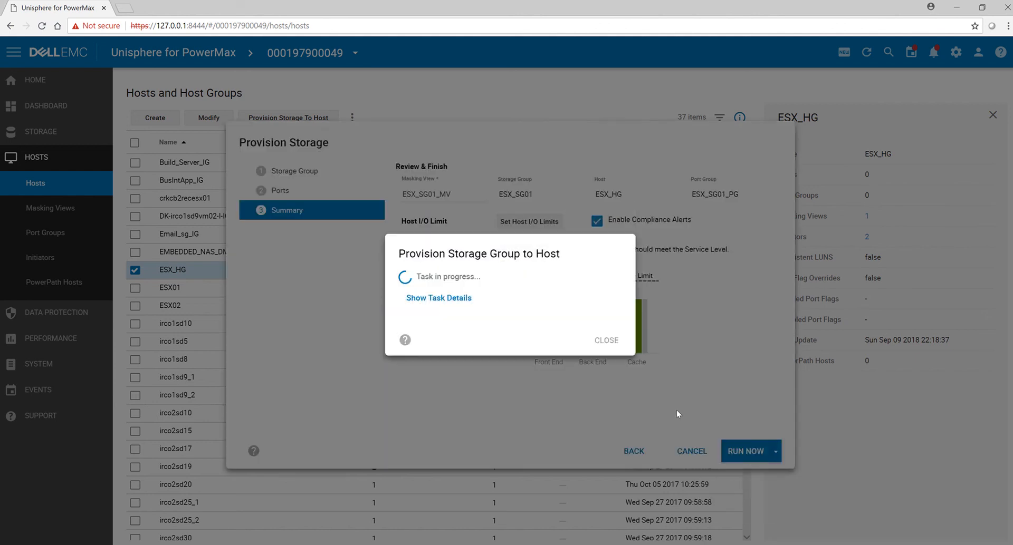
click(438, 298)
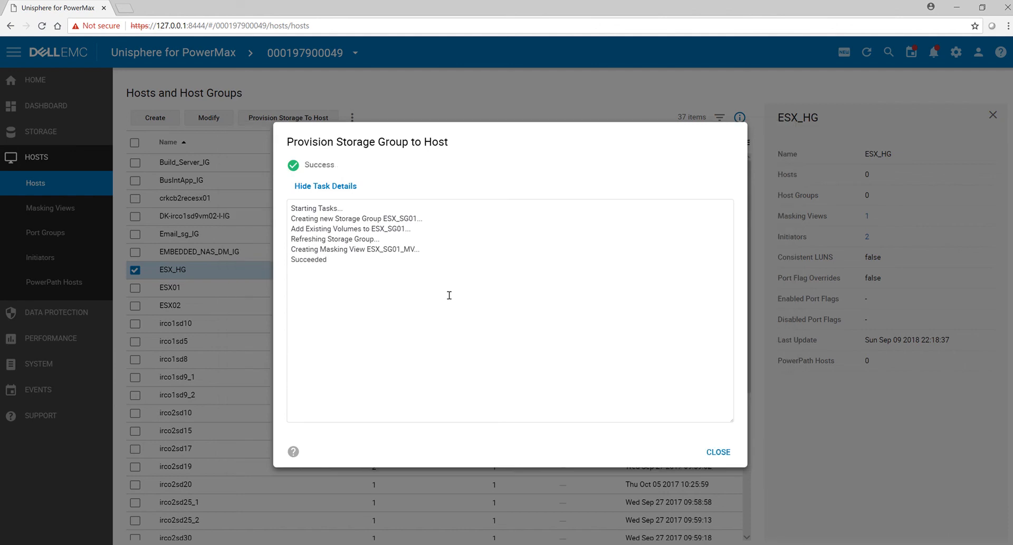
click(718, 452)
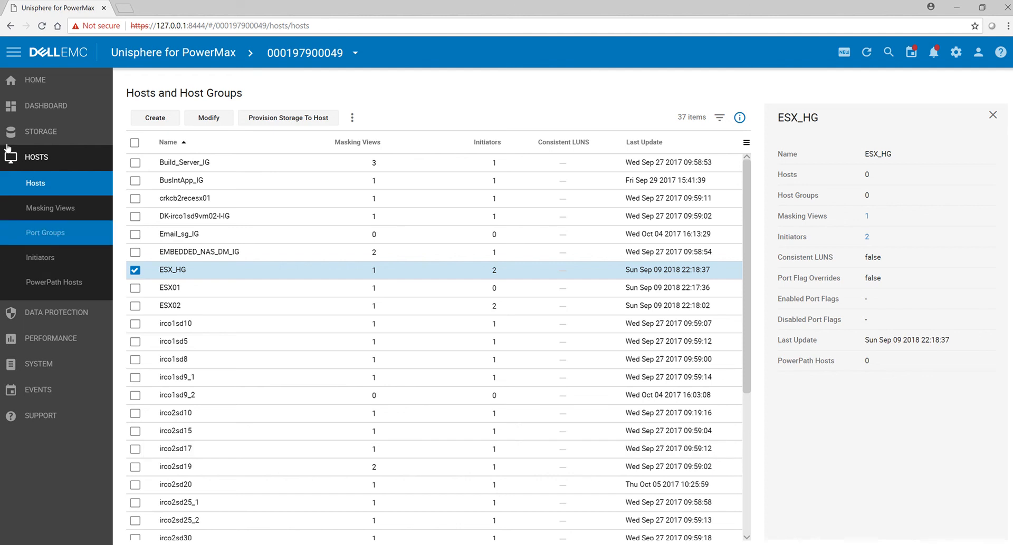
Step: Find storage group ESX_SG01 in the array's storage groups, review its summary and open its full details
click(28, 136)
click(53, 158)
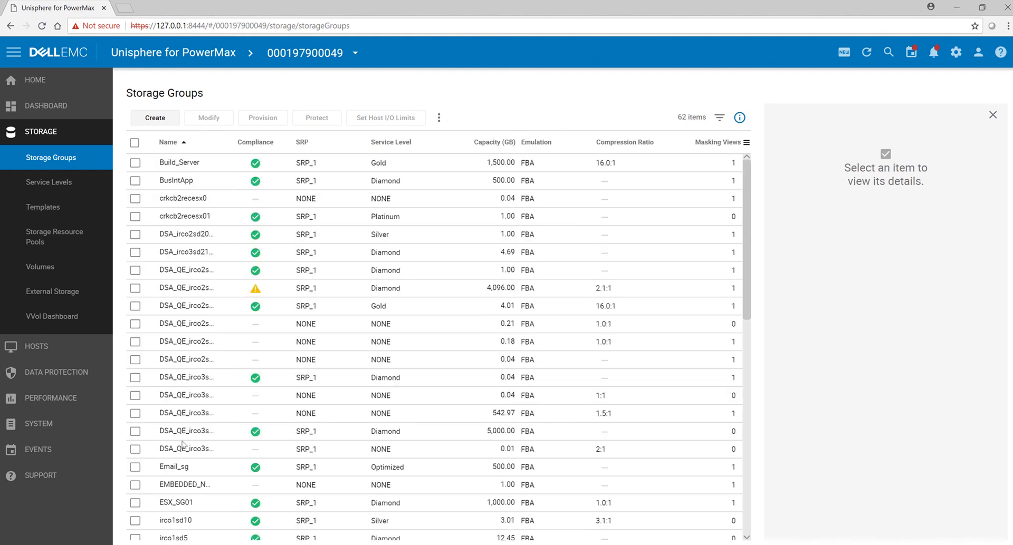
scroll(182, 446, down, 6)
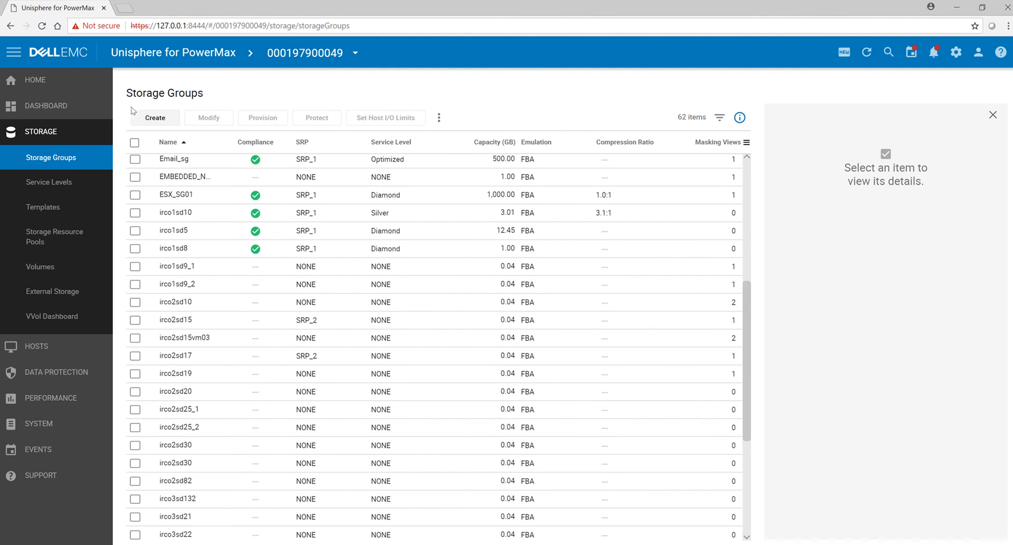
click(135, 195)
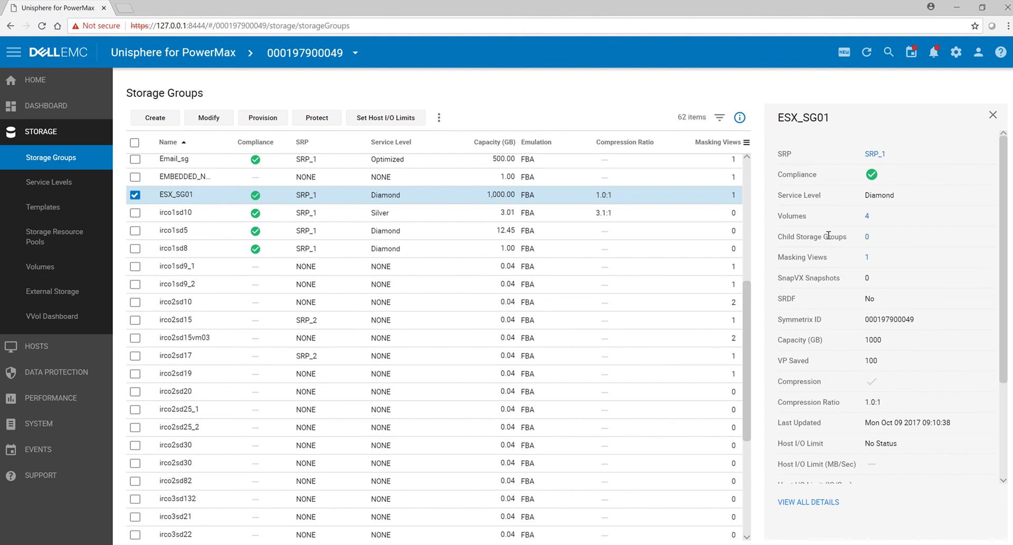
scroll(826, 264, down, 3)
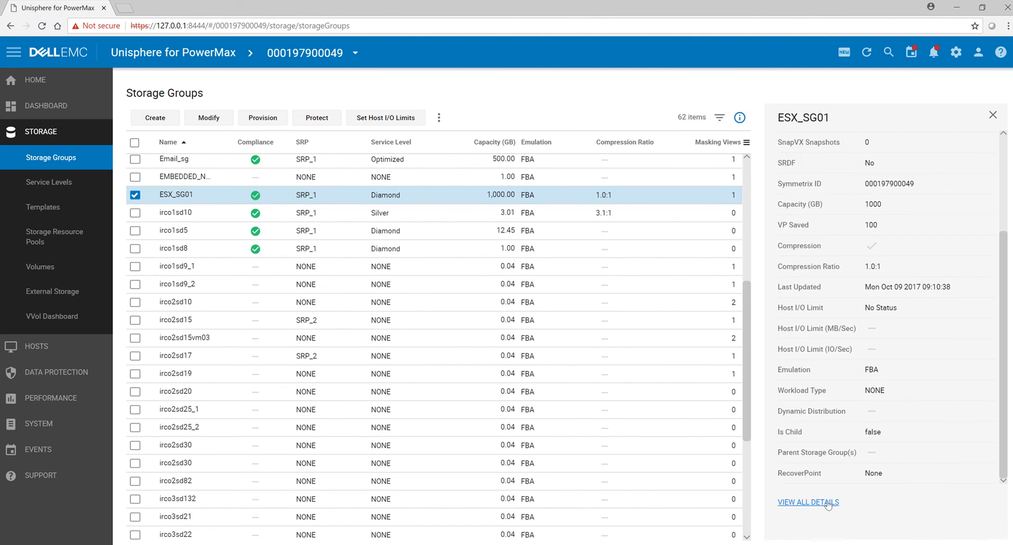
click(827, 504)
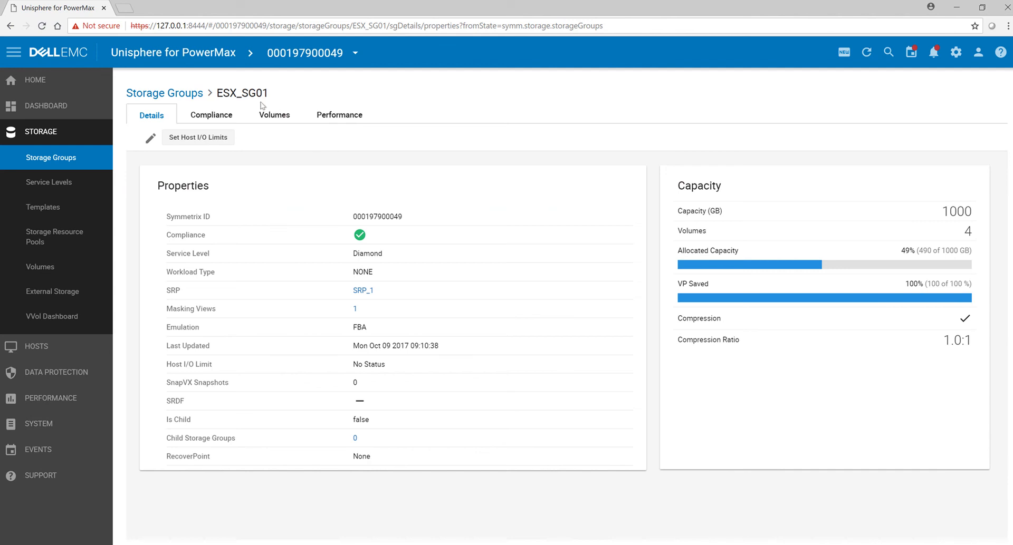
Step: Review the compliance charts of ESX_SG01 with and without the plan, followed by its volumes and performance
click(222, 120)
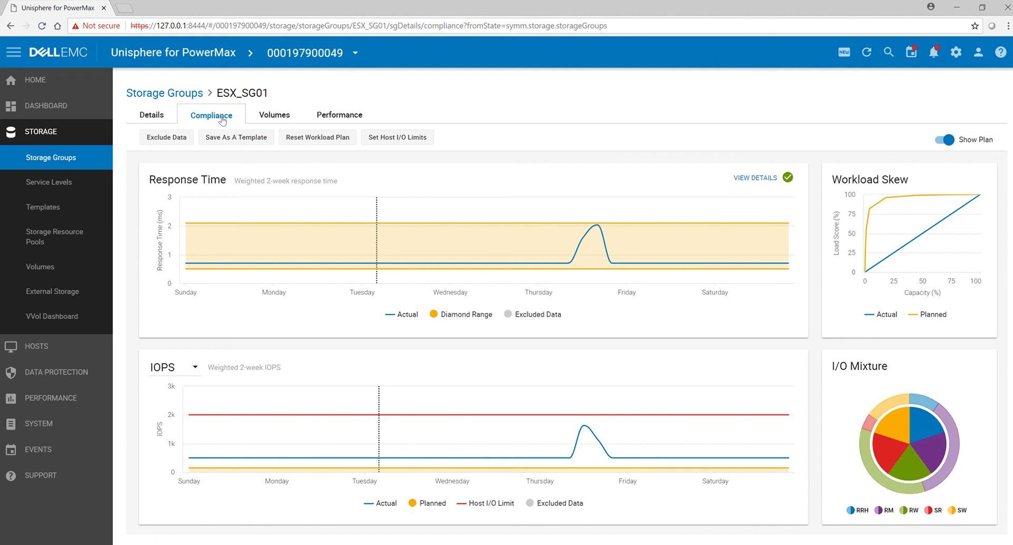
mouse_move(890, 404)
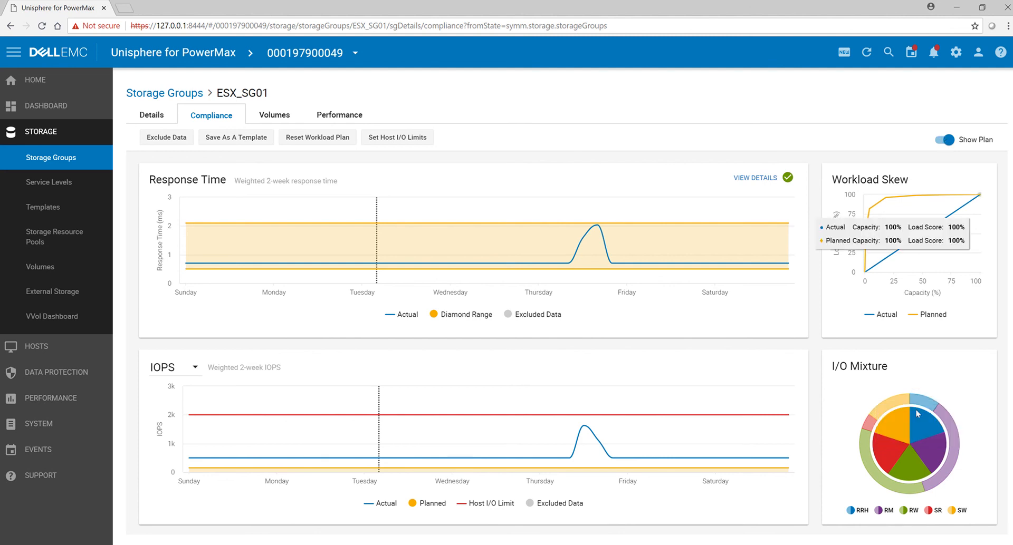
click(939, 140)
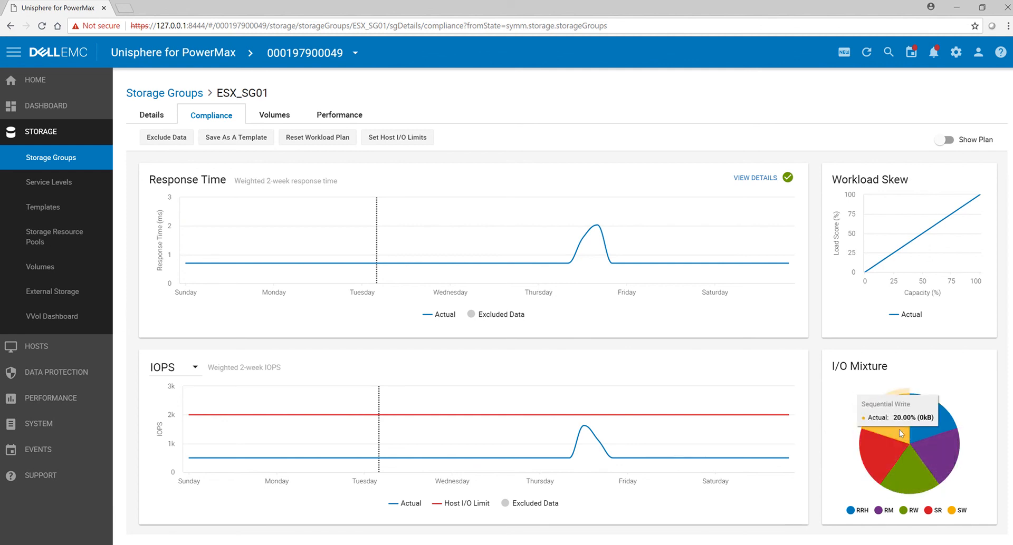
click(946, 140)
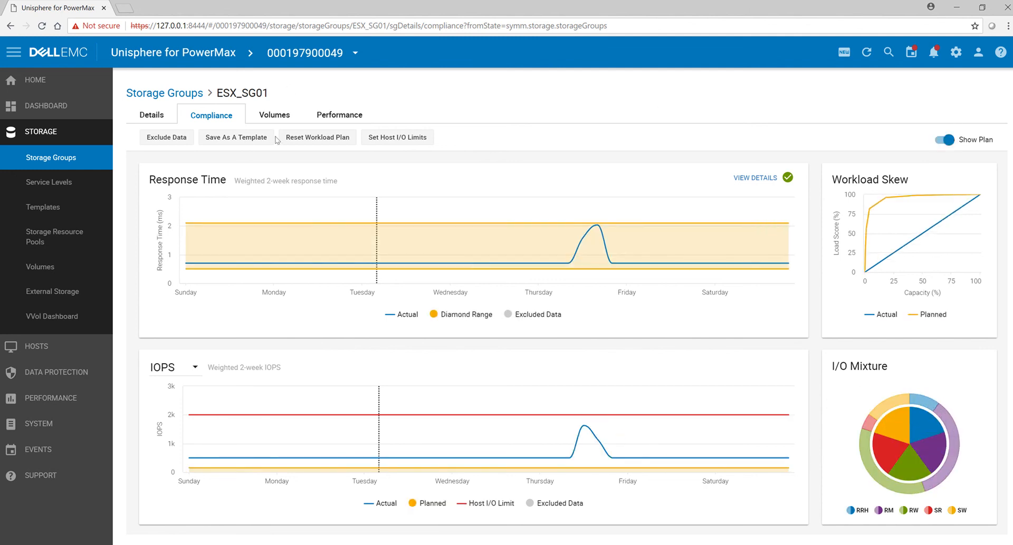
click(270, 116)
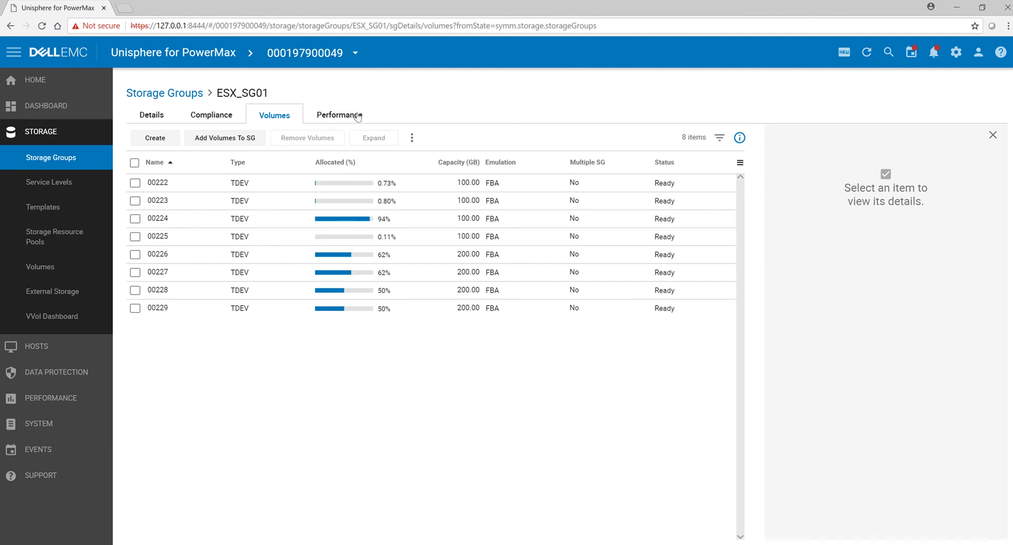
click(357, 117)
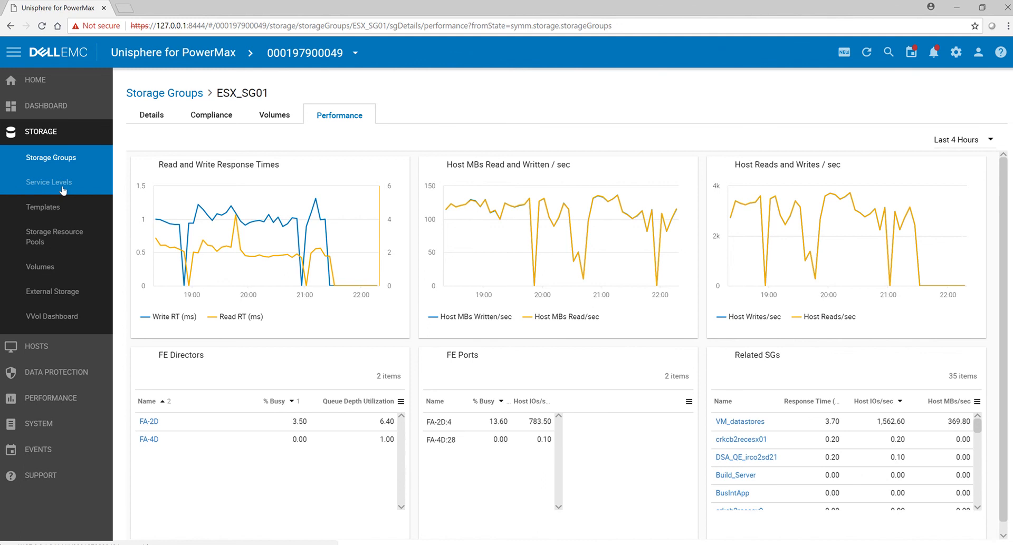
Step: Return to the storage group list and set the volume capacity of ESX_SG01 to 300 GB
click(64, 182)
click(68, 164)
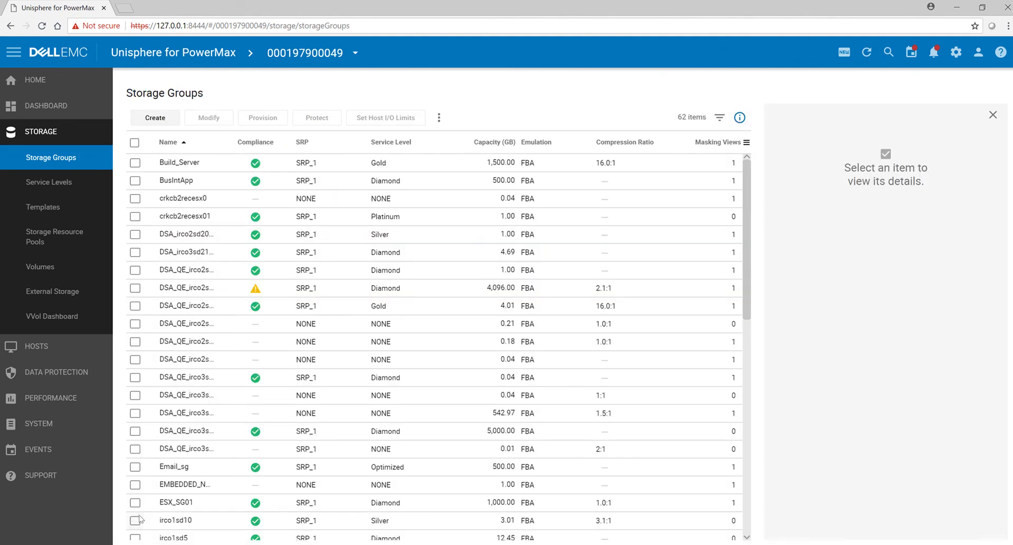
click(136, 503)
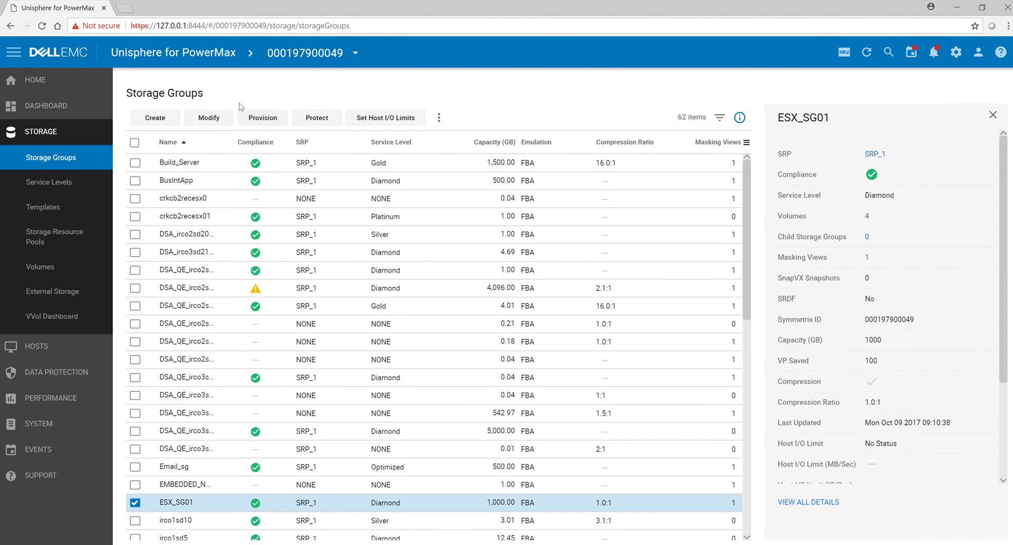
click(215, 121)
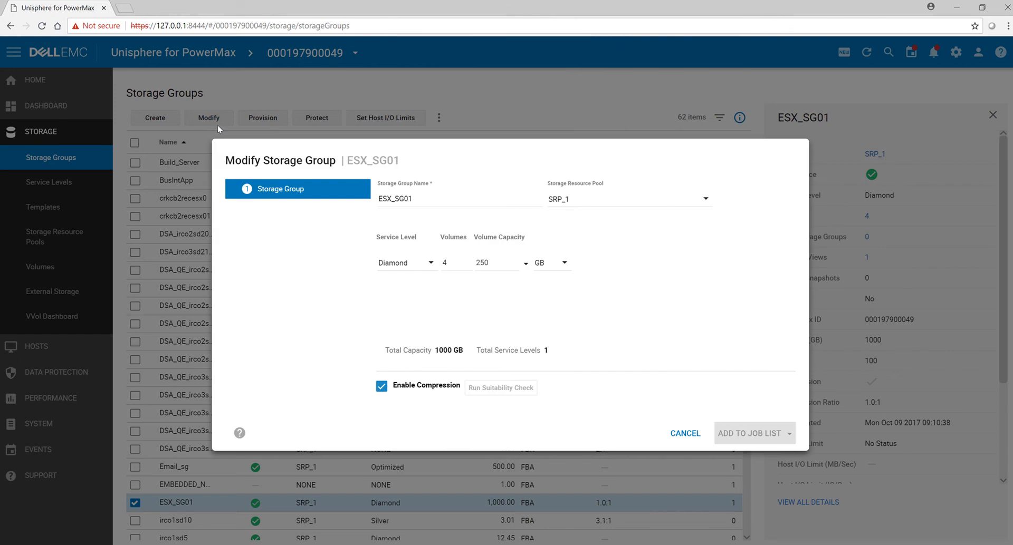
double_click(497, 261)
text(300)
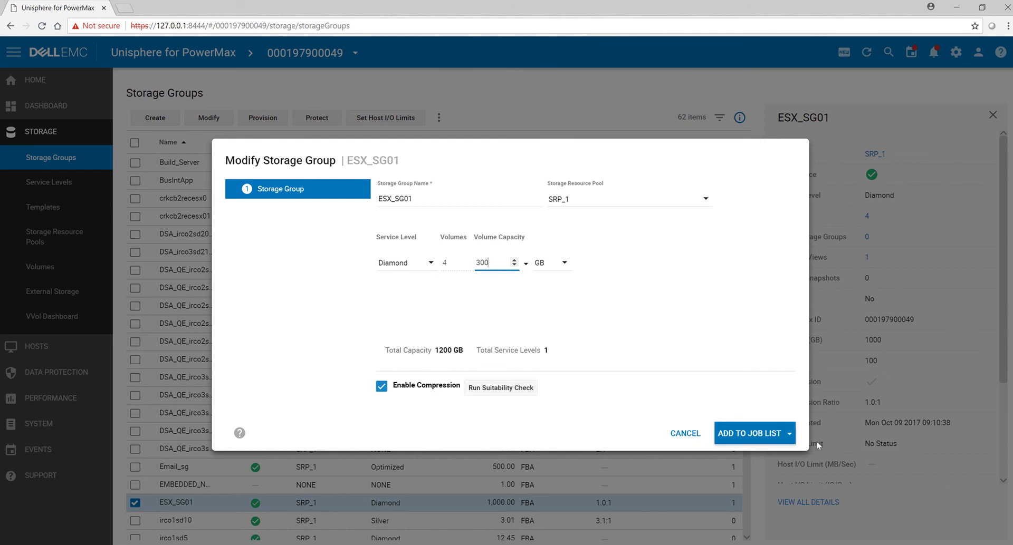
Step: Run the ESX_SG01 modification immediately and close the task dialog when it finishes
click(789, 438)
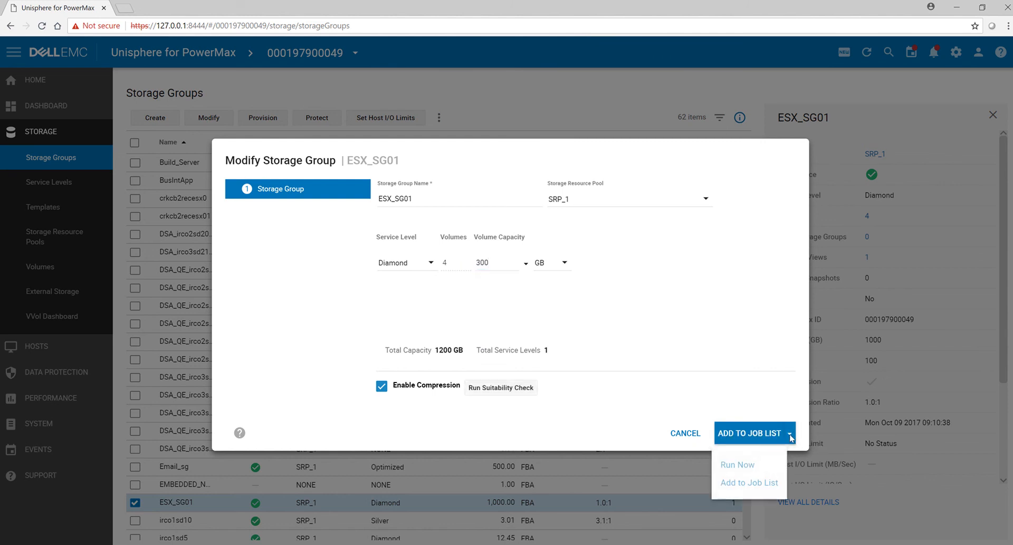
click(738, 466)
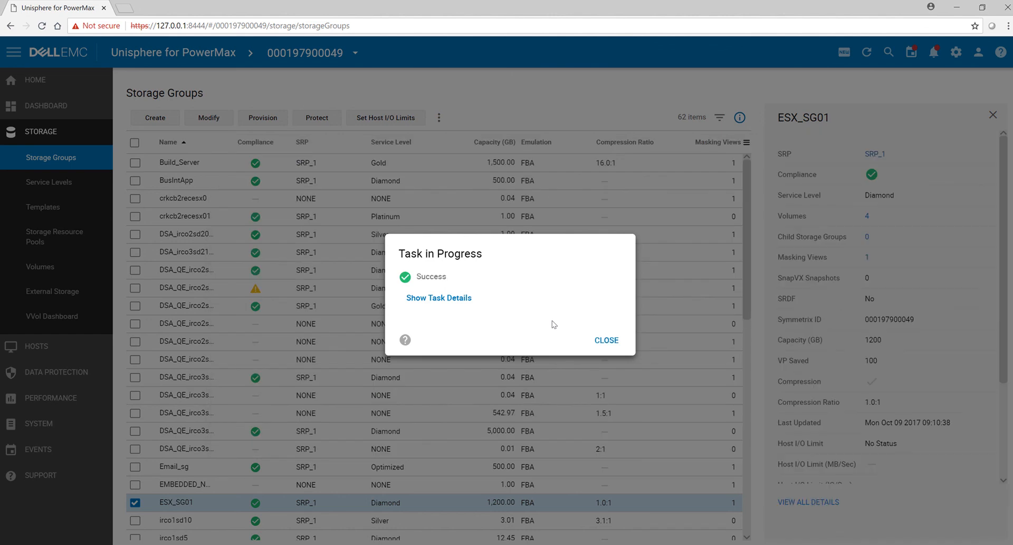
click(605, 341)
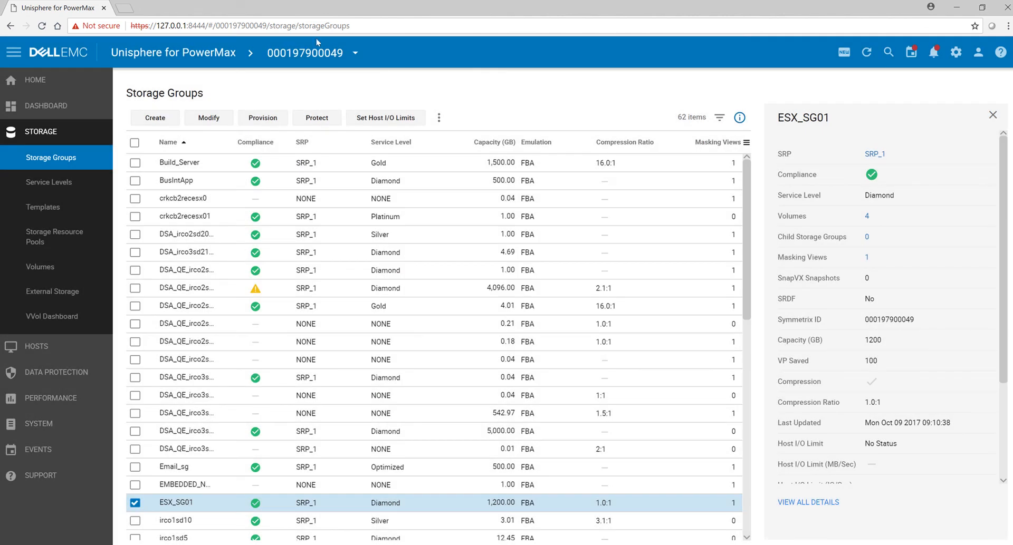
Step: Start point-in-time protection of ESX_SG01 using SnapVX with a new snapshot named ESXSnaps01
click(318, 119)
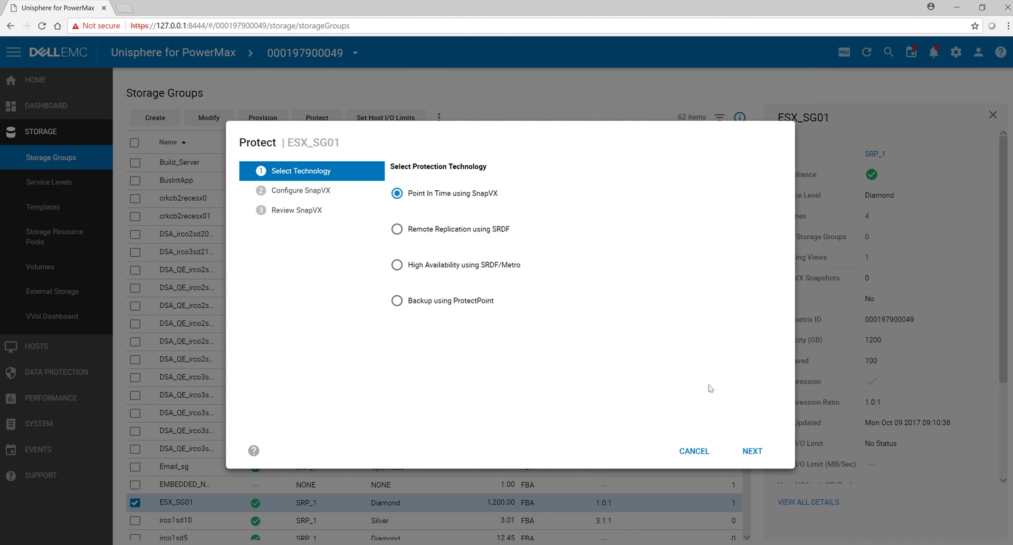
click(754, 452)
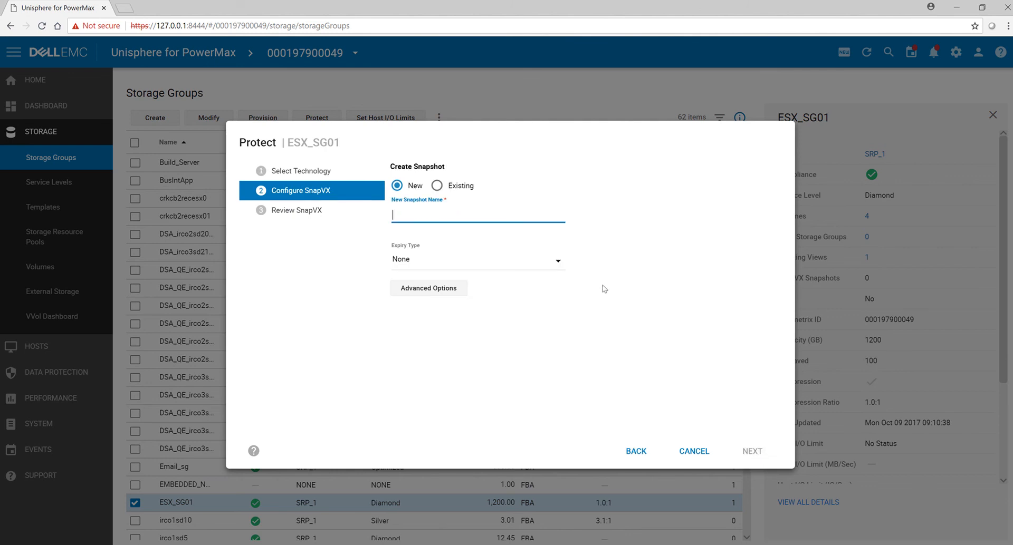
text(ESXSnaps01)
click(556, 271)
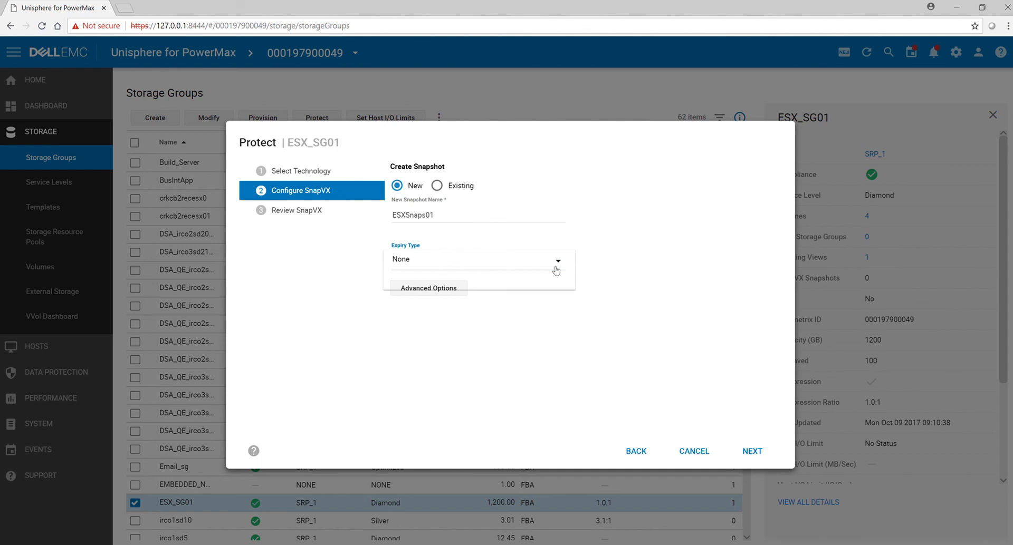
click(508, 284)
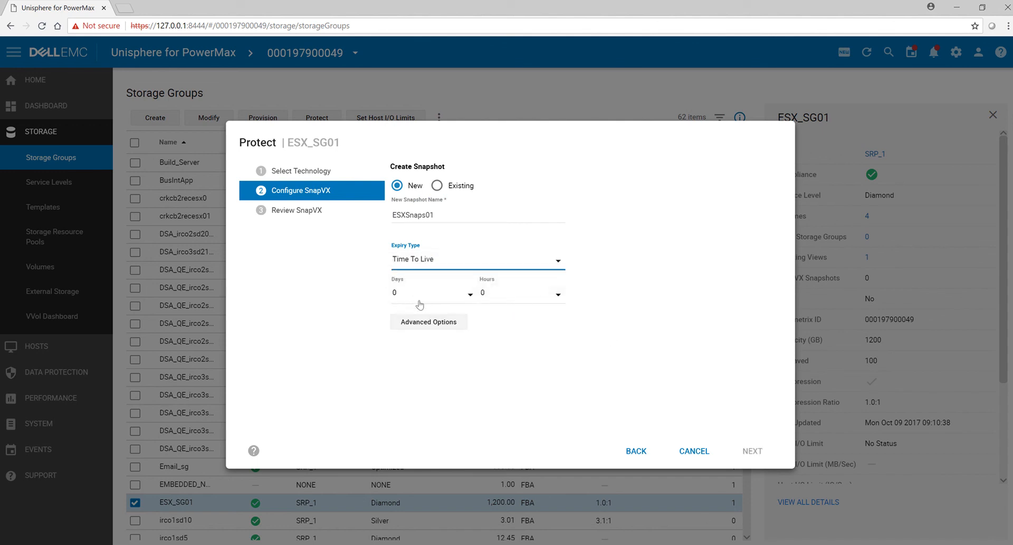
click(551, 261)
click(415, 244)
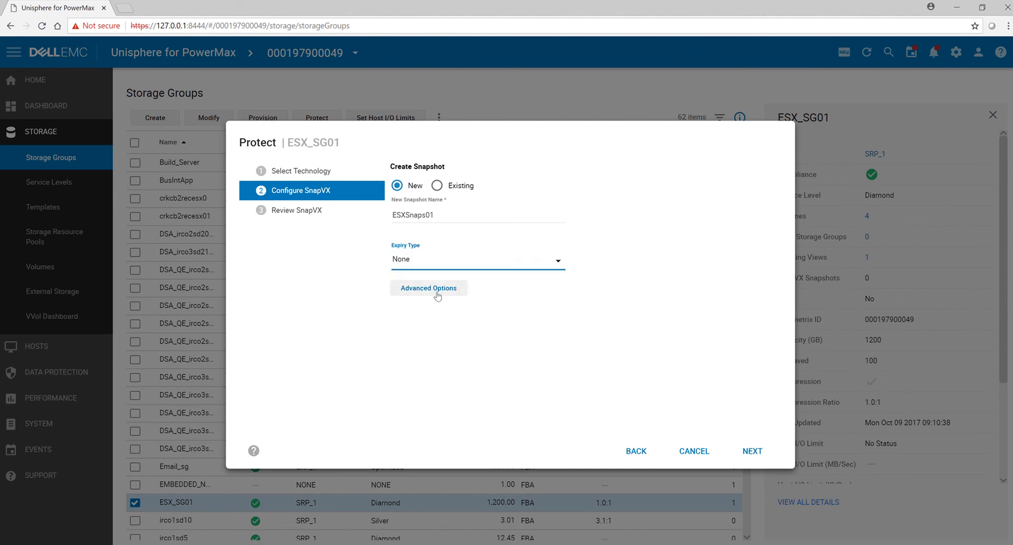
Step: Enable secure snaps with a 1-day expiry in the snapshot's advanced options and proceed to the SnapVX review
click(437, 296)
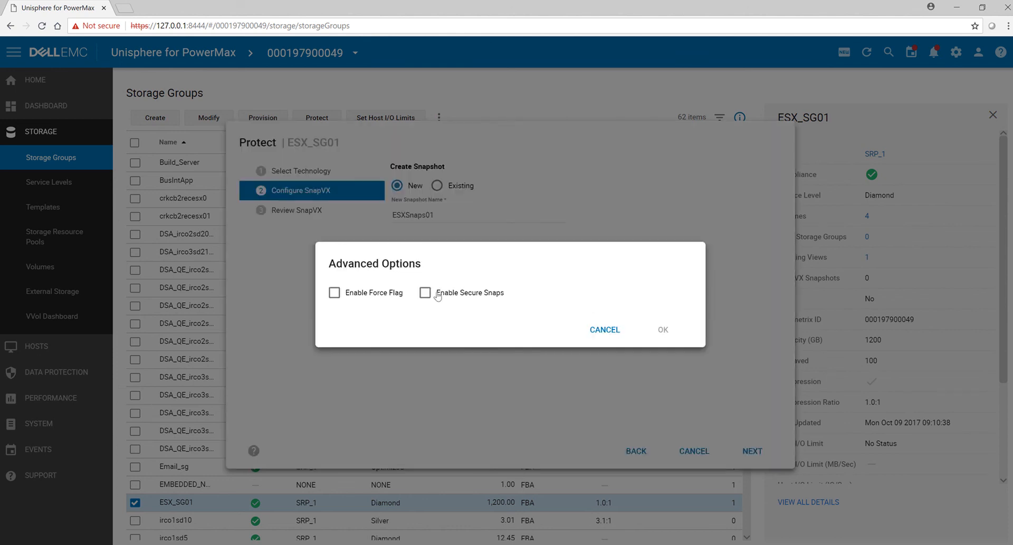
click(437, 295)
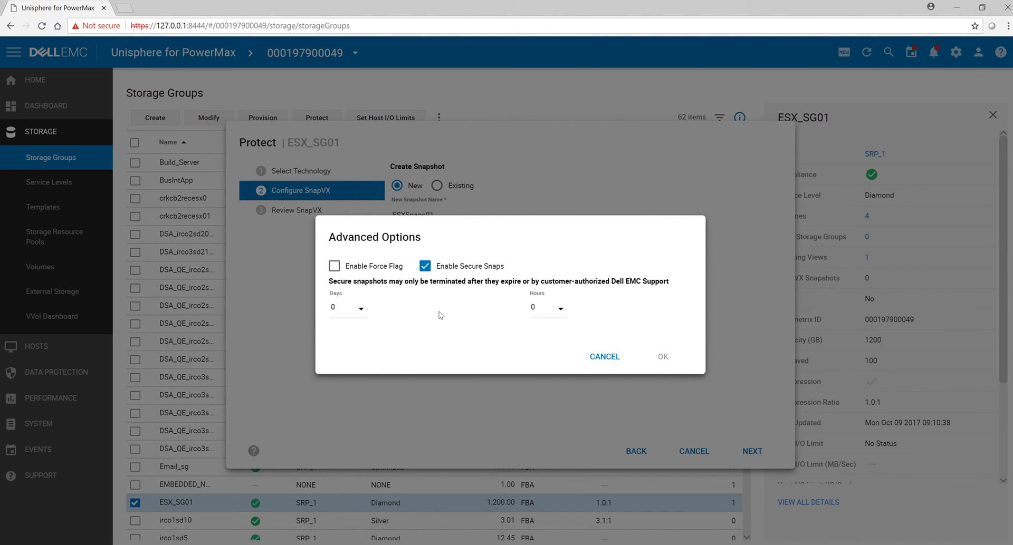
click(363, 316)
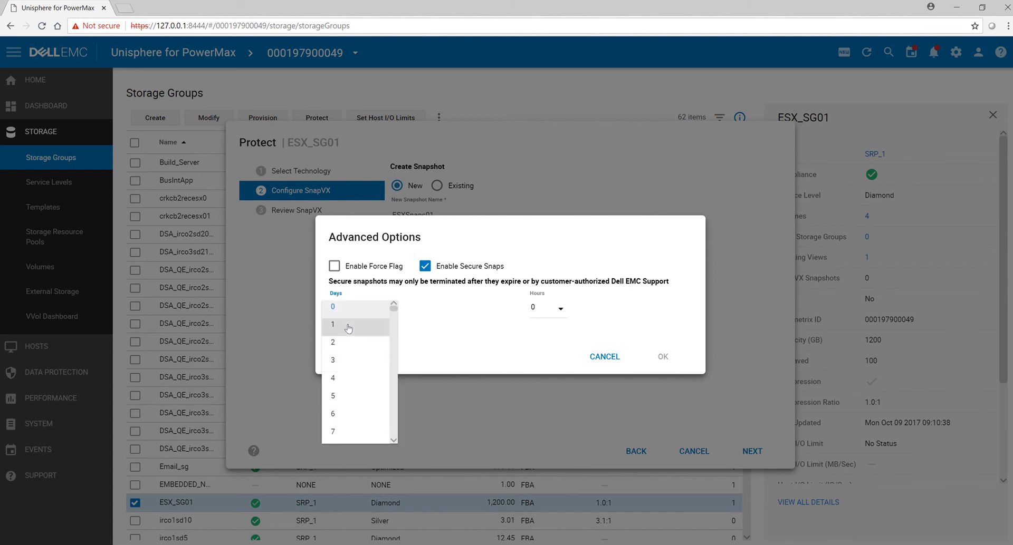
click(349, 326)
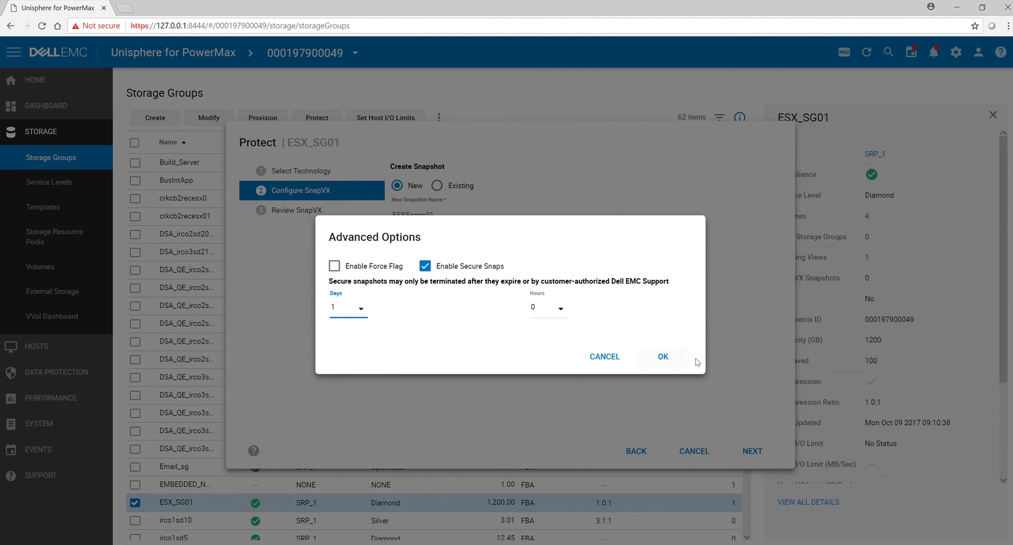
click(663, 358)
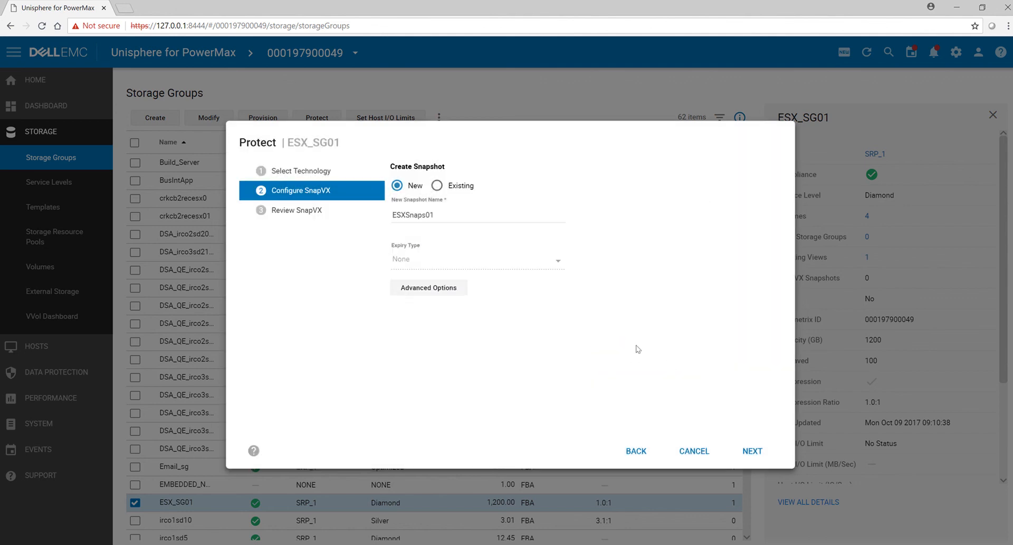
click(756, 452)
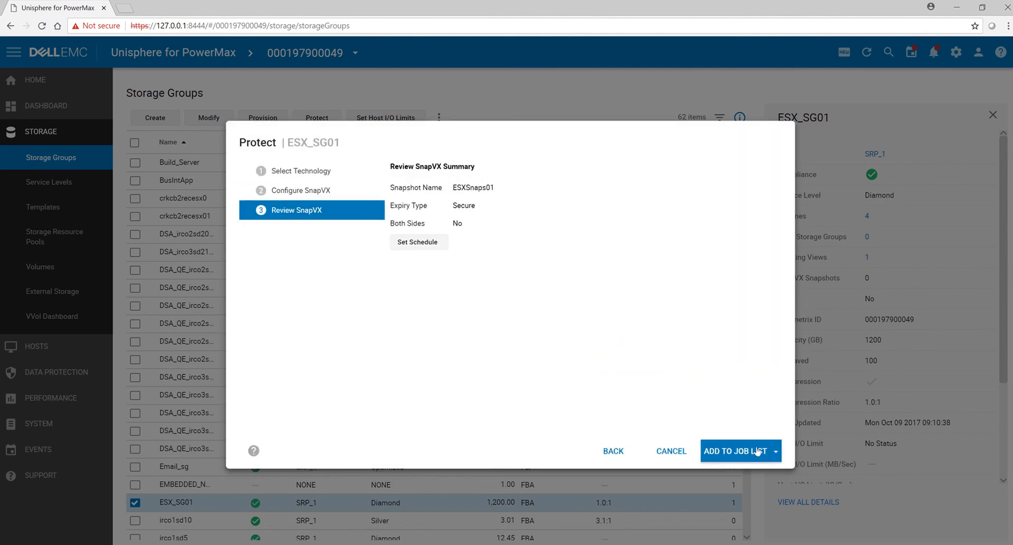
Step: Schedule the snapshot job to start on 9/10/2018 at 12:00 AM
click(426, 244)
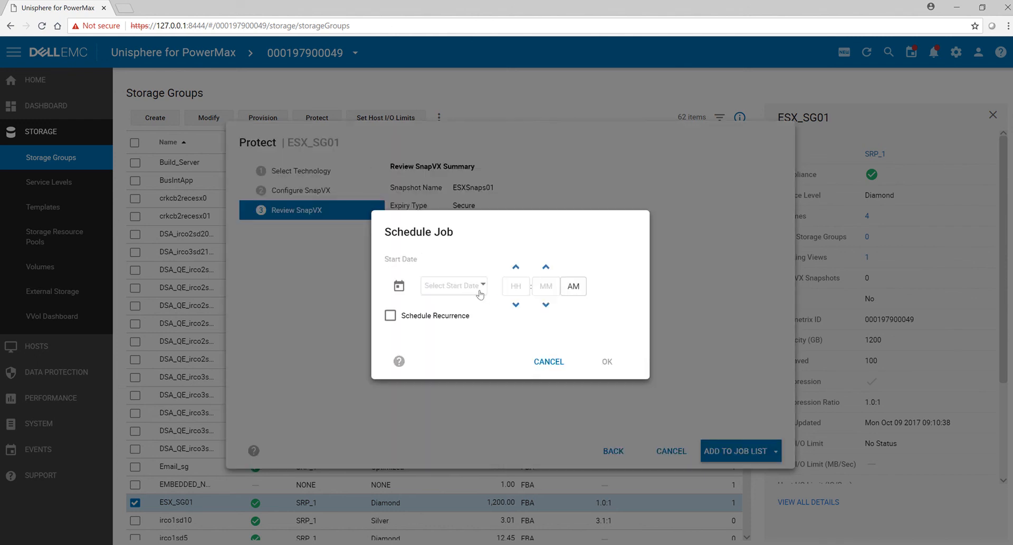
click(481, 290)
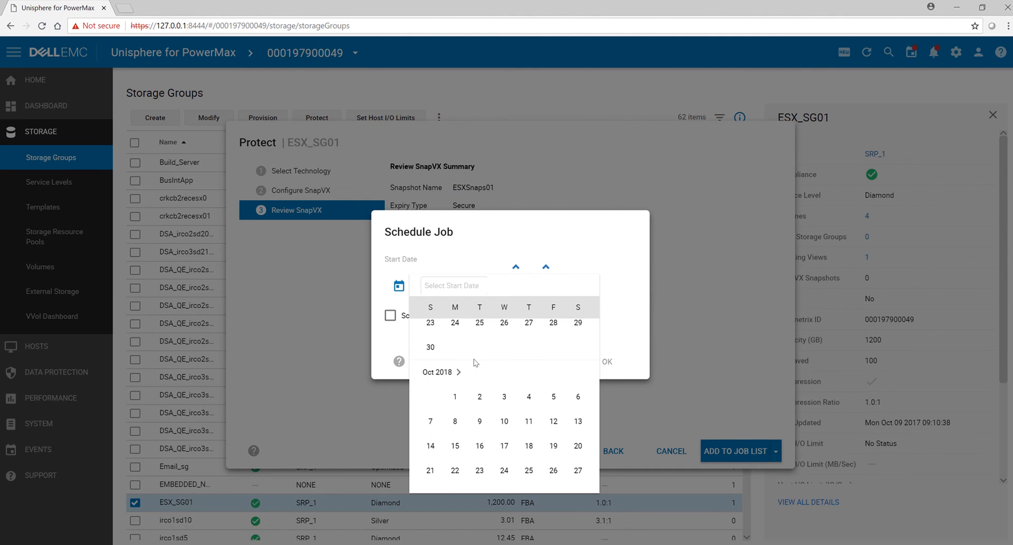
scroll(457, 383, up, 2)
click(454, 381)
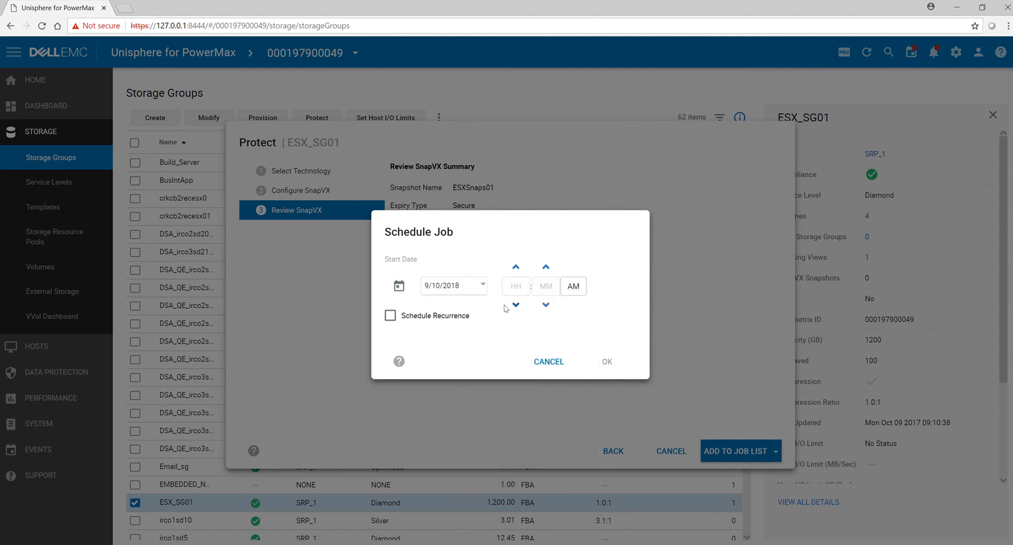
click(515, 289)
text(12)
Step: Make the snapshot job recur every 1 hour and add it to the job list
click(435, 319)
click(474, 333)
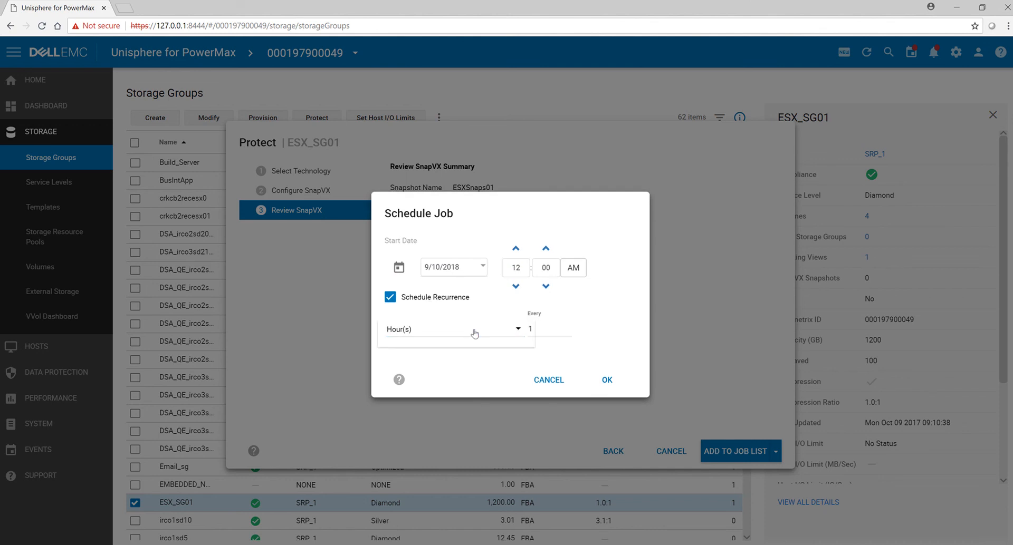
click(539, 330)
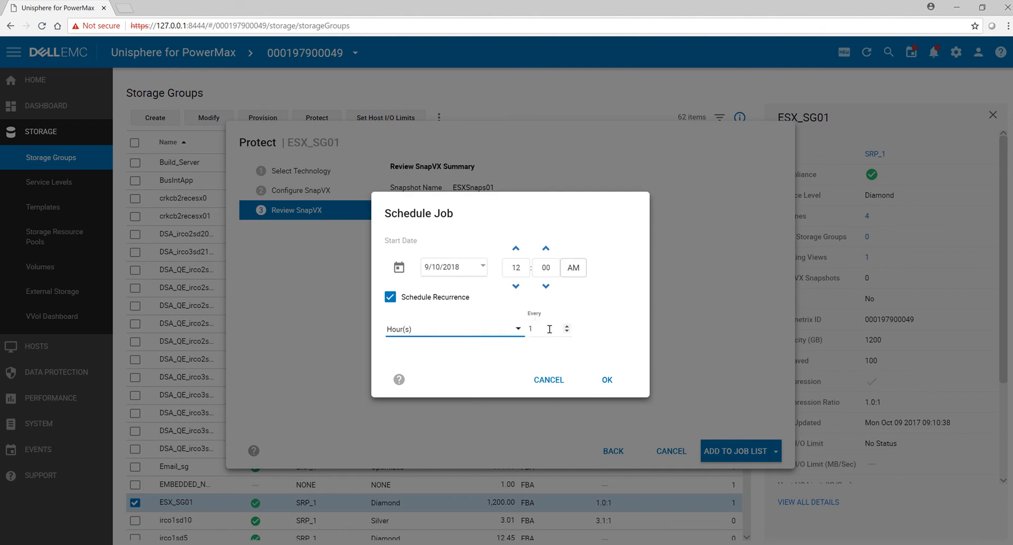
click(541, 329)
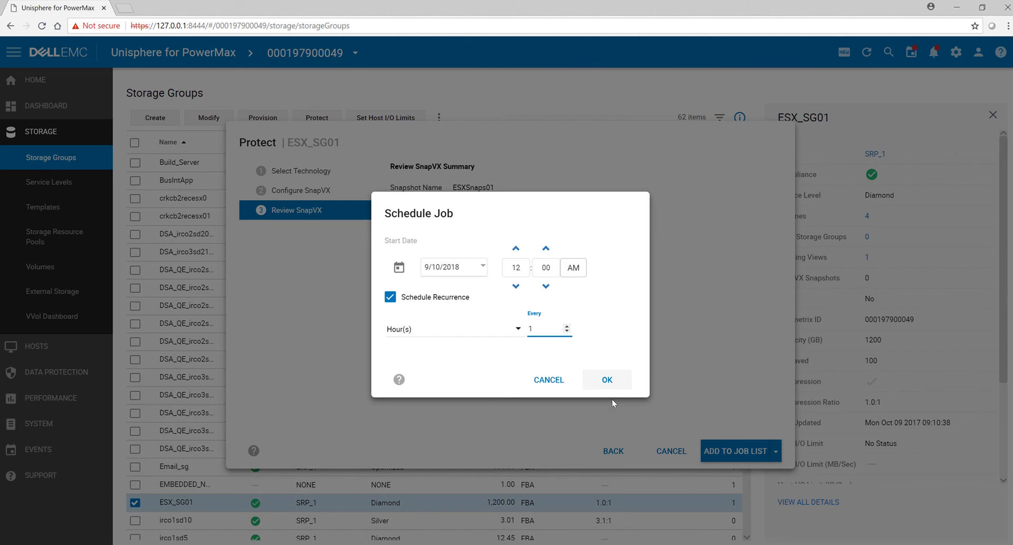
click(606, 380)
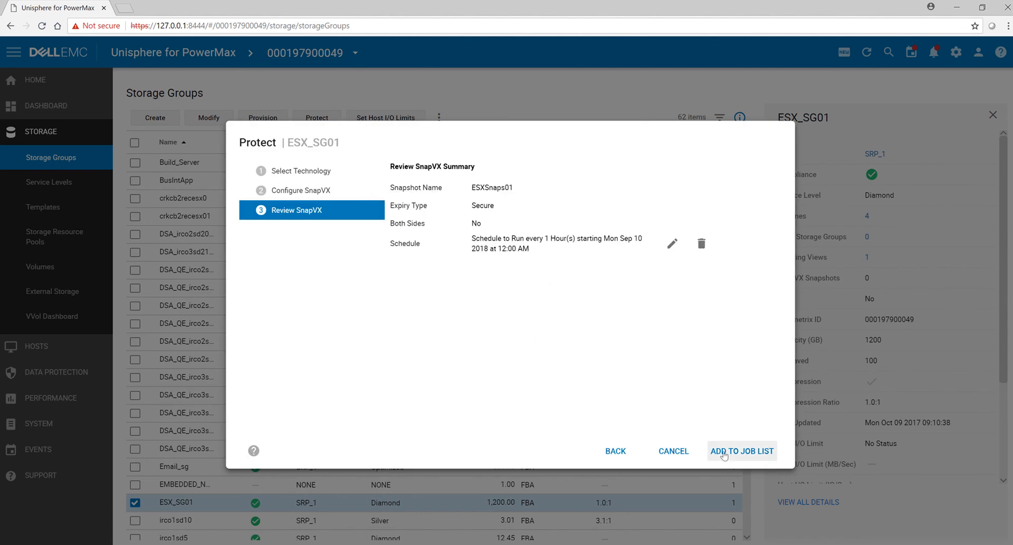
click(762, 452)
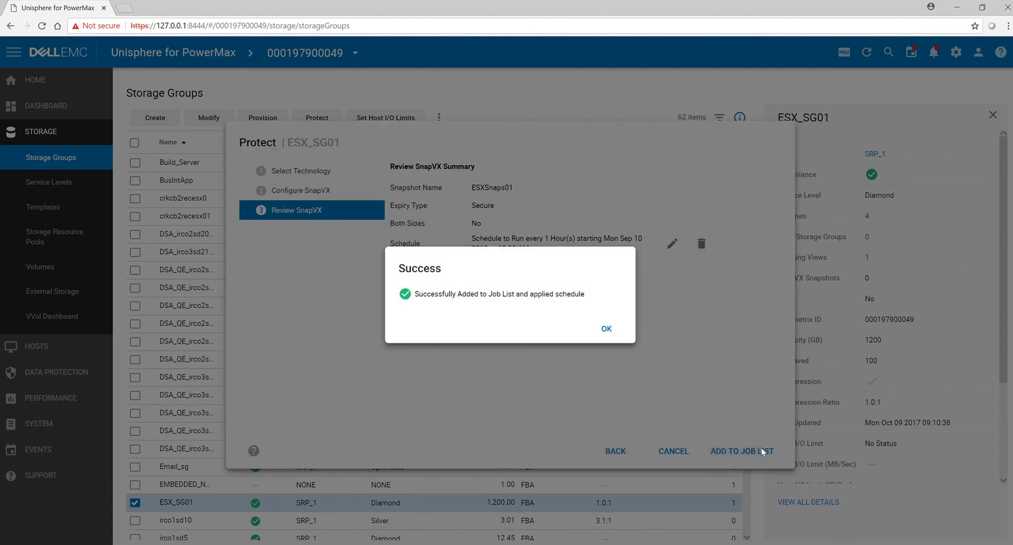
click(602, 330)
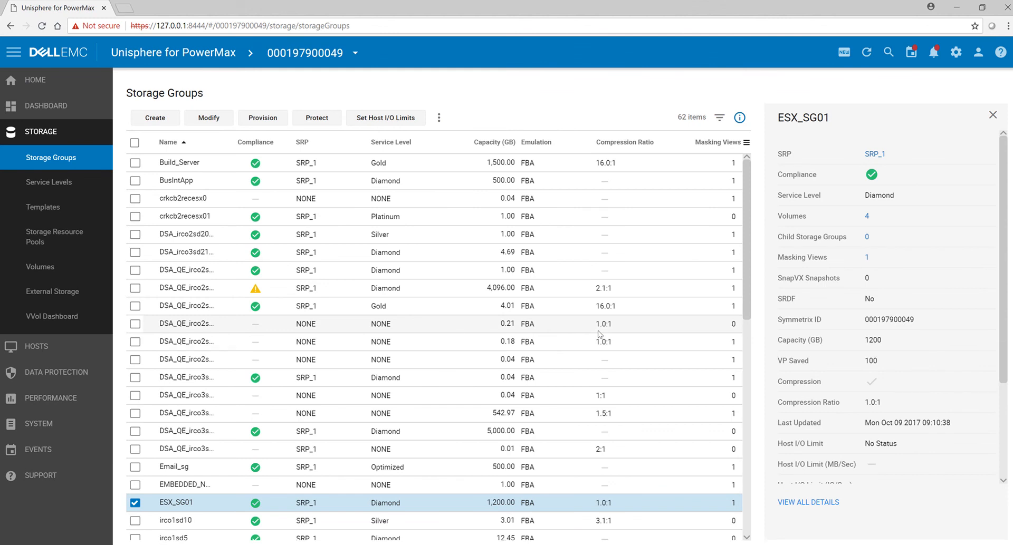
click(330, 118)
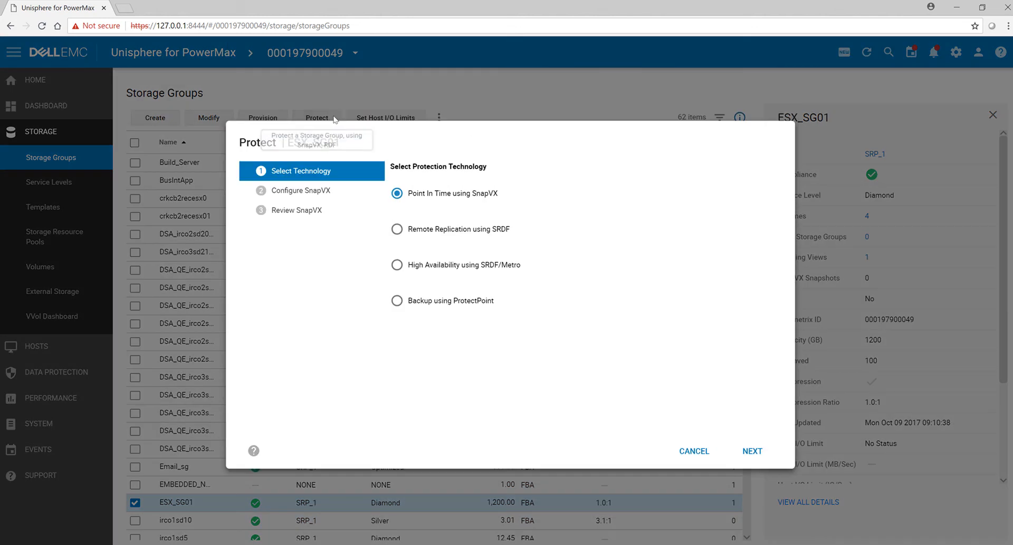
click(477, 230)
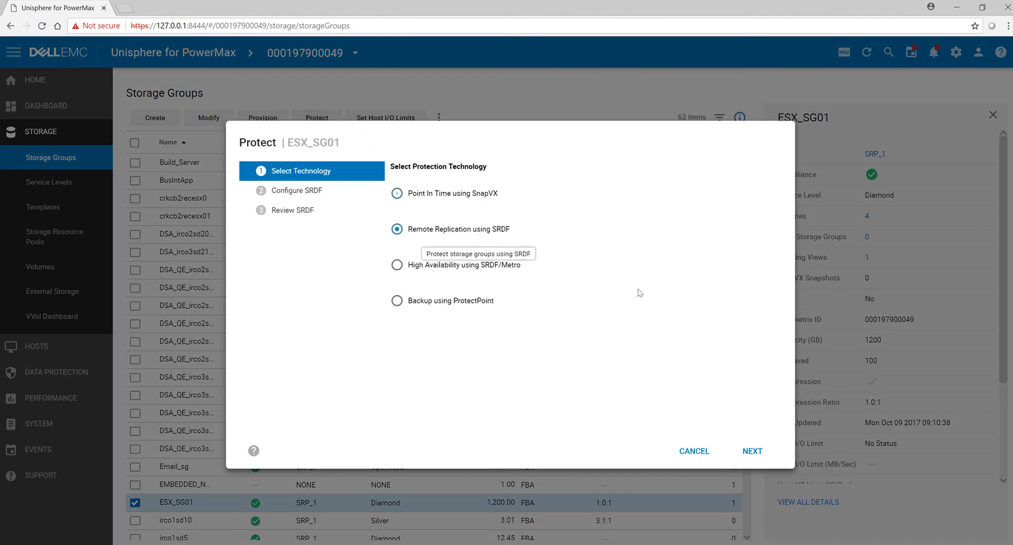
click(744, 450)
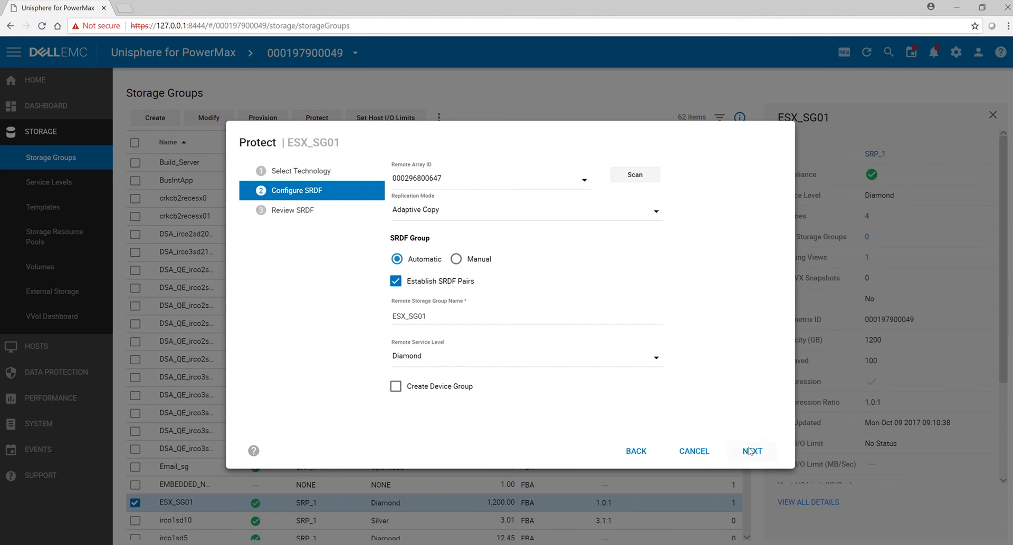
click(584, 180)
click(442, 180)
Step: Set the replication mode to Asynchronous, enable creation of a device group and proceed to the SRDF review
click(655, 213)
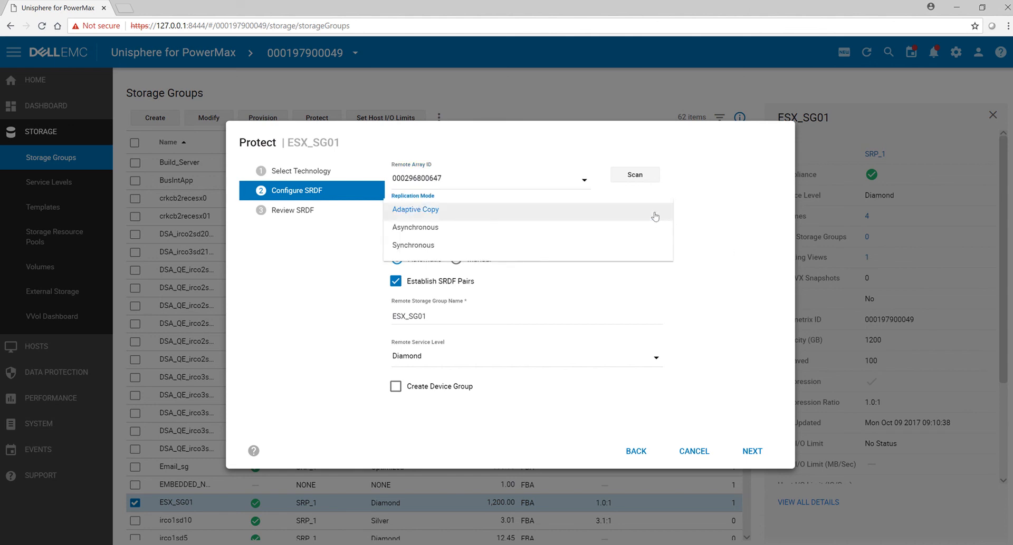
click(440, 235)
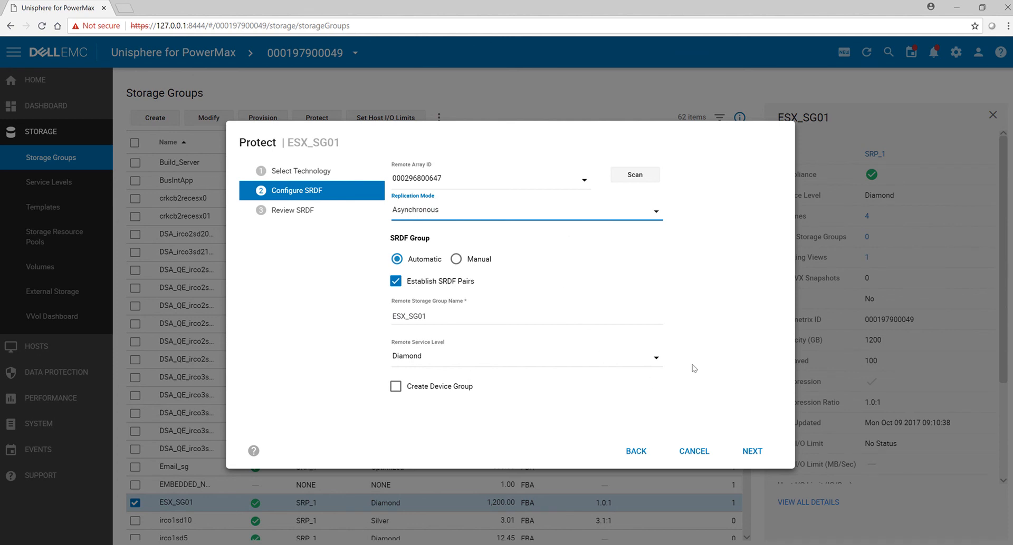
click(396, 388)
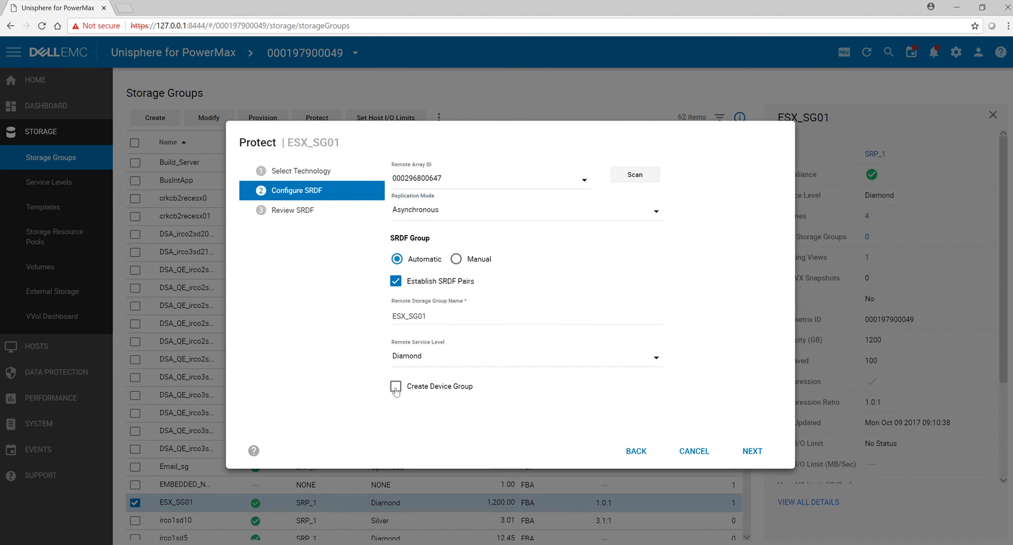
click(757, 452)
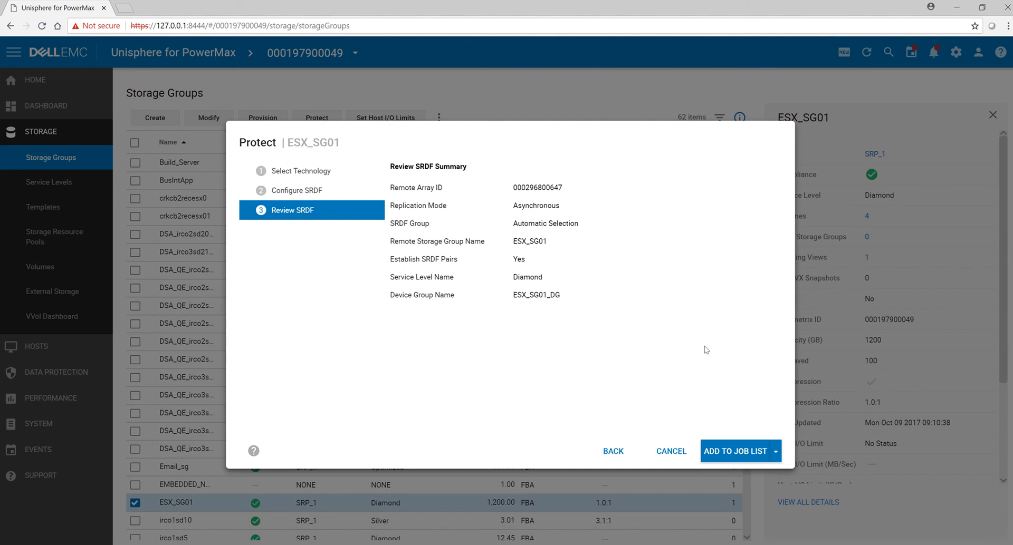
Step: Run the SRDF protection immediately, show its task details and close the task dialog when it finishes
click(777, 451)
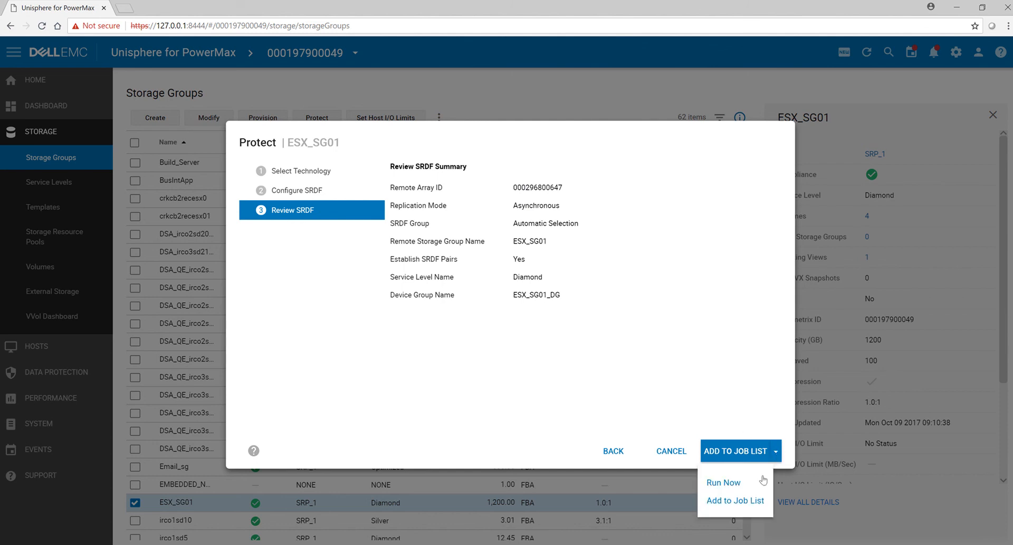
click(750, 483)
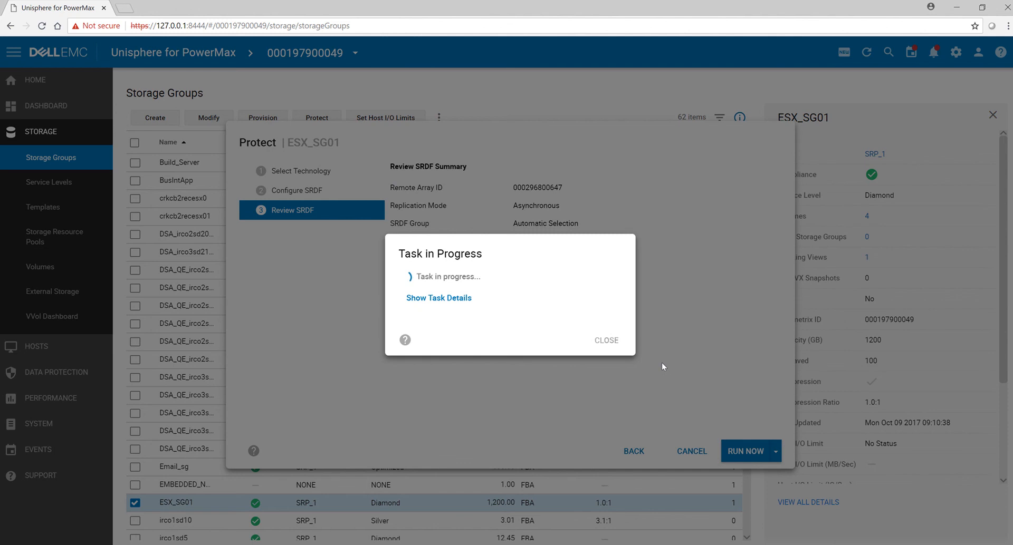
click(469, 298)
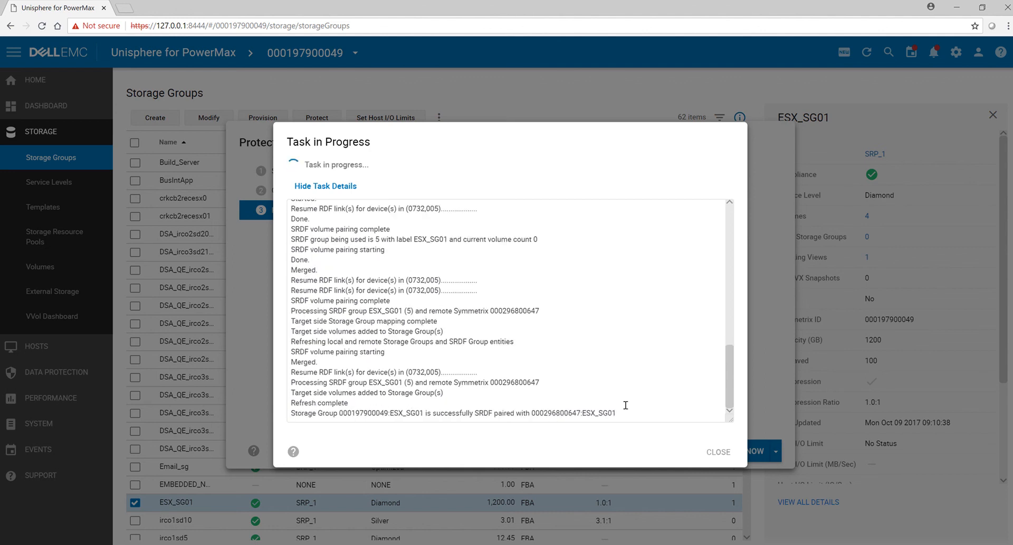
click(718, 452)
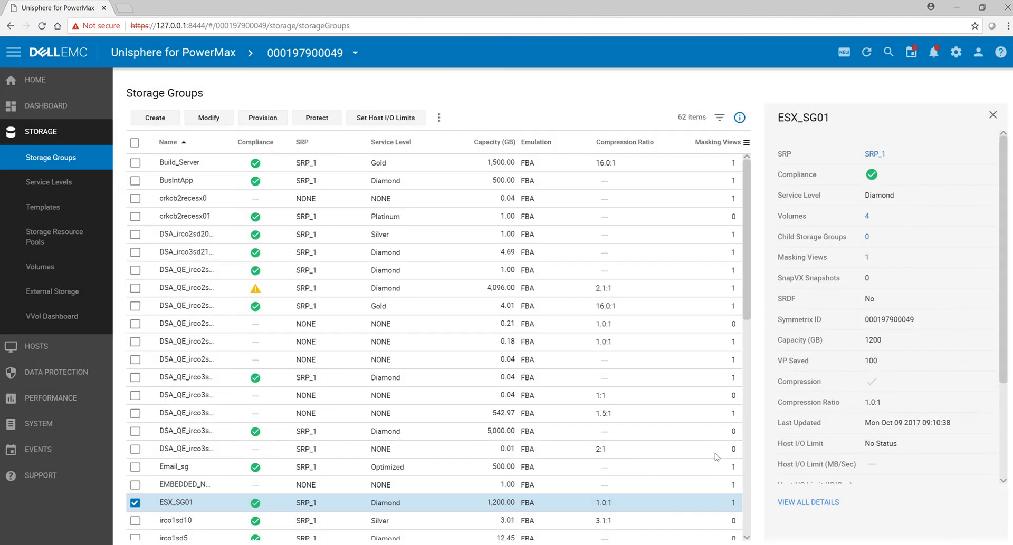